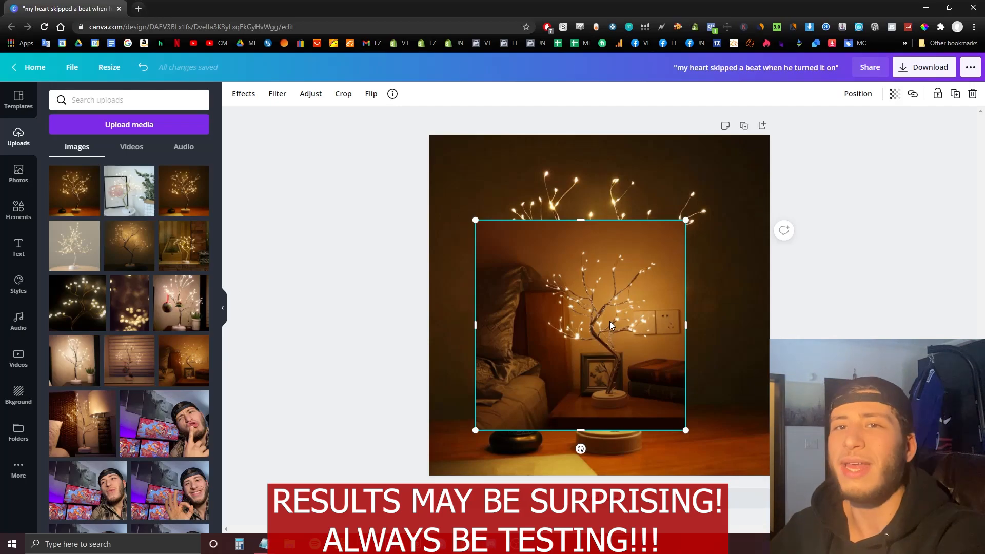
Step: Delete the smaller bedside photo that overlaps the glowing tree lamp background image
{"action": "key", "text": "Delete"}
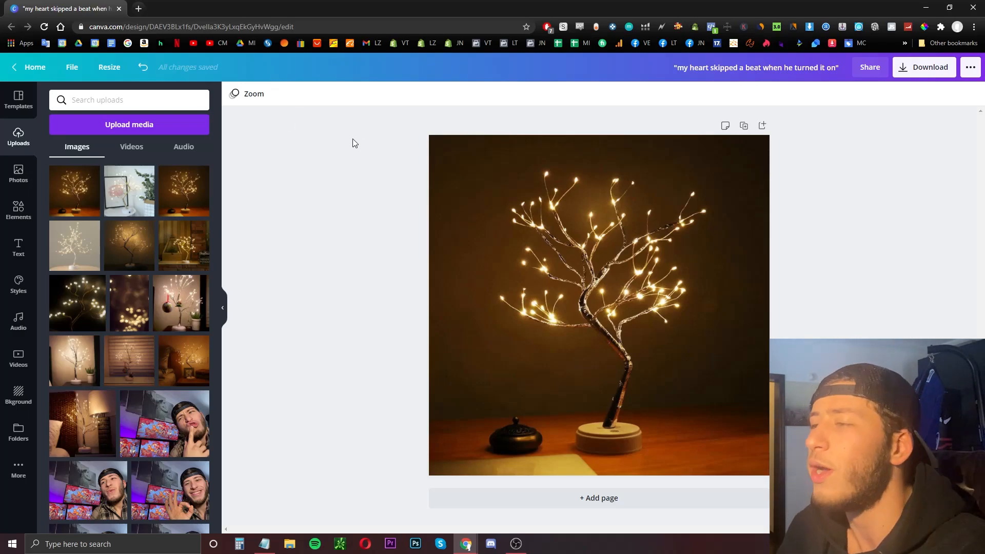
{"action": "left_click", "coordinate": [566, 188]}
{"action": "left_click", "coordinate": [836, 271]}
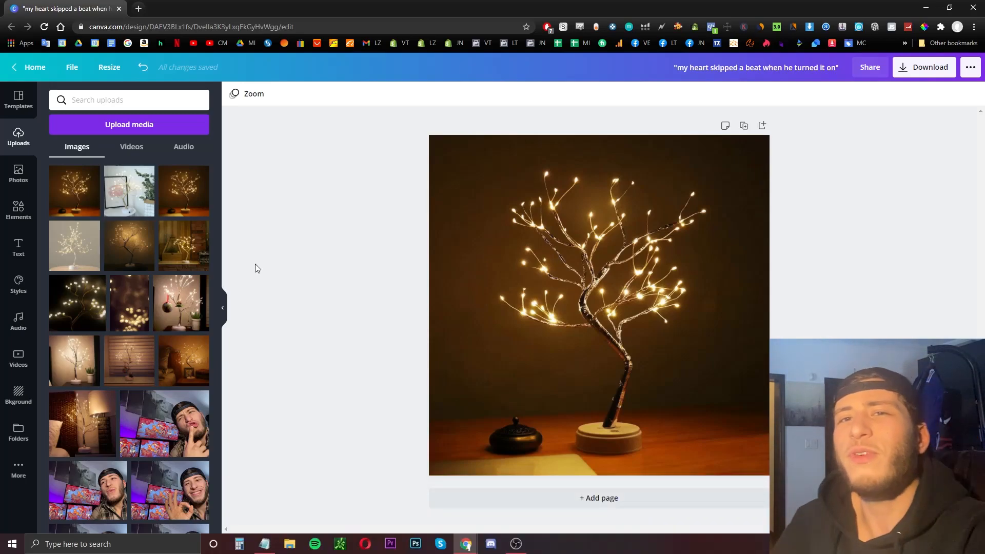
Step: Add a heading that reads "my heart skipped a beat when he turned it on", including the quotation marks
{"action": "left_click", "coordinate": [16, 246]}
{"action": "left_click", "coordinate": [149, 148]}
{"action": "triple_click", "coordinate": [508, 307]}
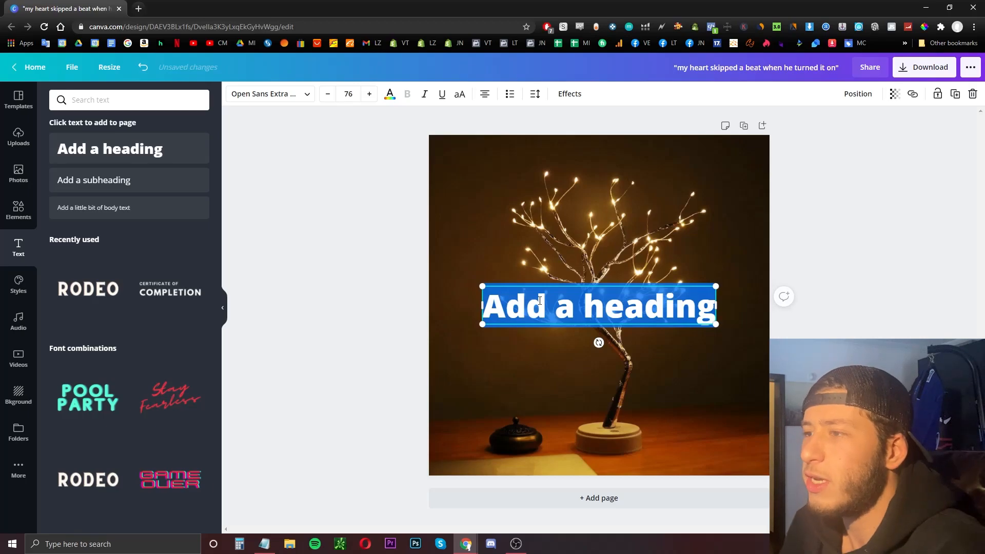
{"action": "type", "text": "\""}
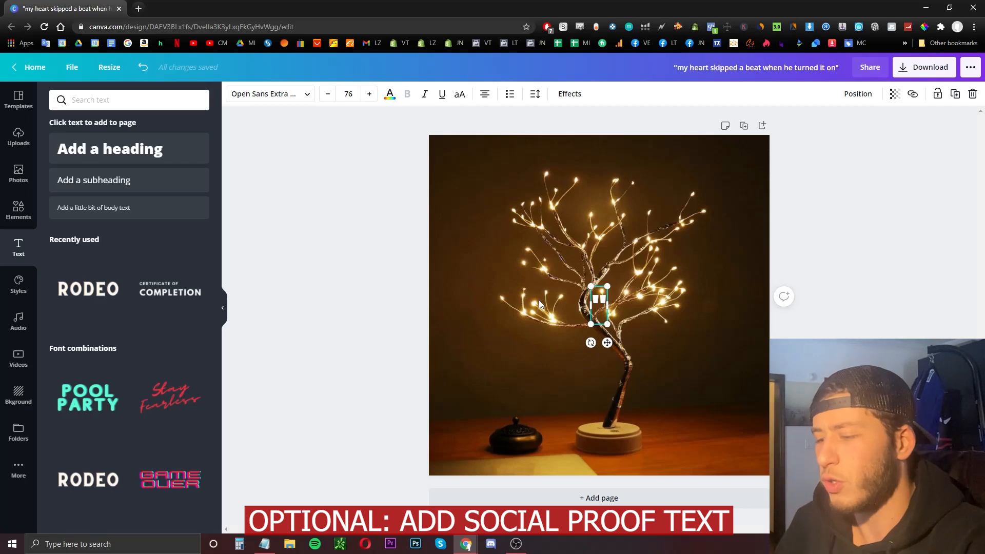
{"action": "type", "text": "my heart "}
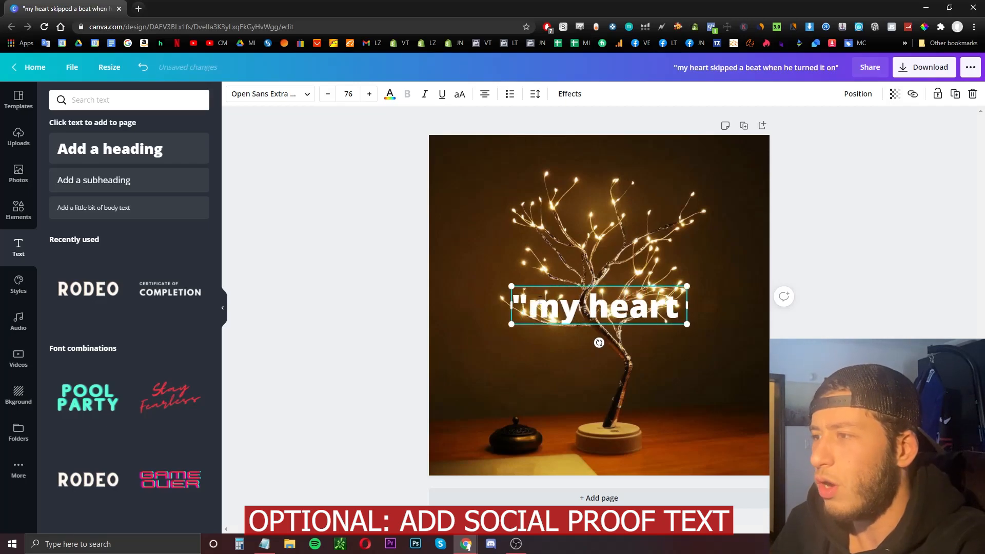
{"action": "type", "text": "skipped"}
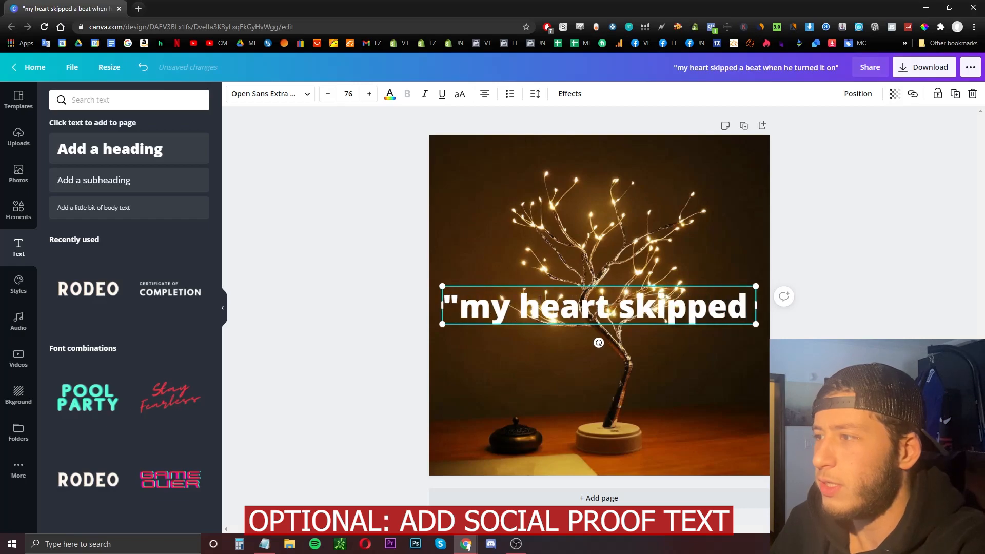
{"action": "type", "text": " a beart"}
{"action": "key", "text": "BackSpace"}
{"action": "key", "text": "BackSpace"}
{"action": "type", "text": "t w"}
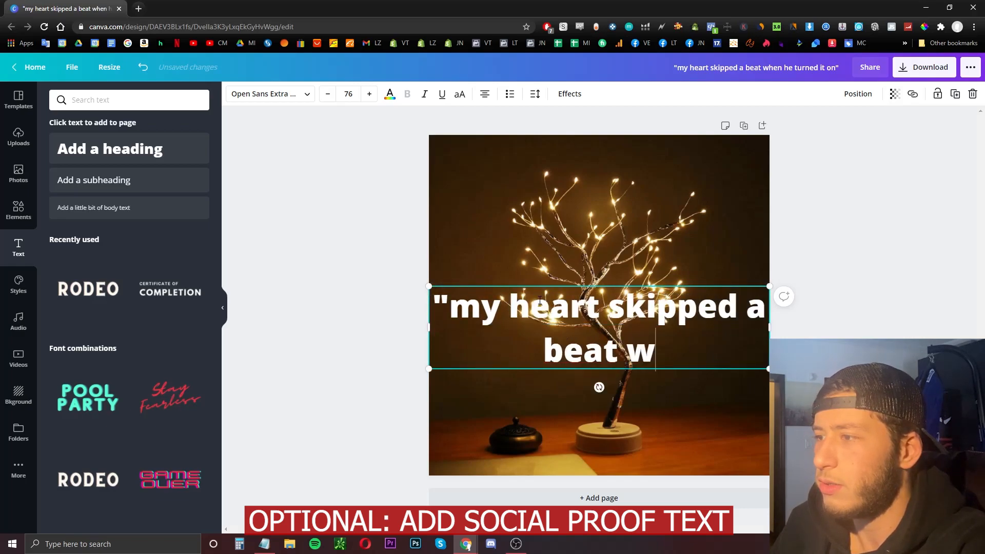
{"action": "type", "text": "hen he turned it on\""}
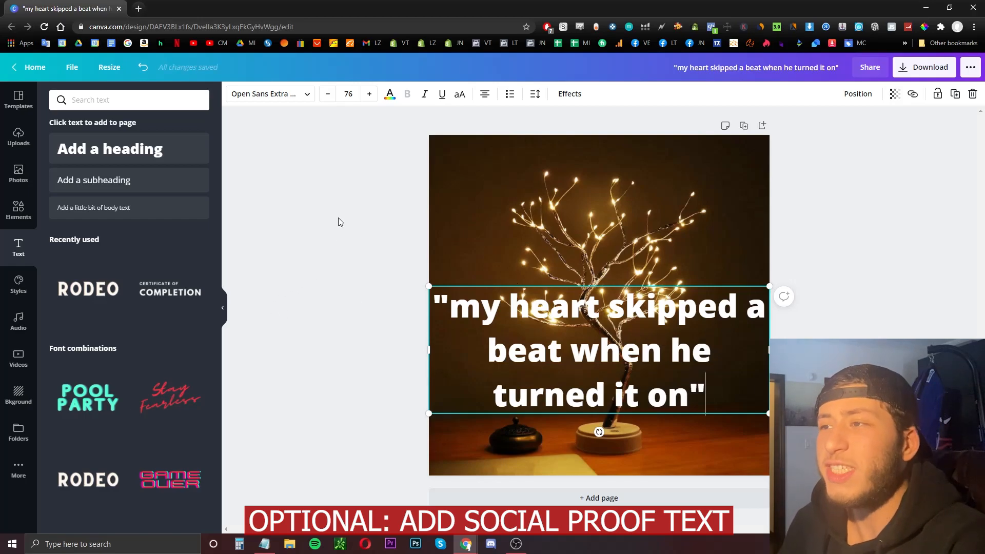
{"action": "left_click", "coordinate": [338, 219]}
Step: Shrink the quote to about size 35.5 and place it in the lower-left area of the image, beside the tree trunk
{"action": "left_click", "coordinate": [492, 329]}
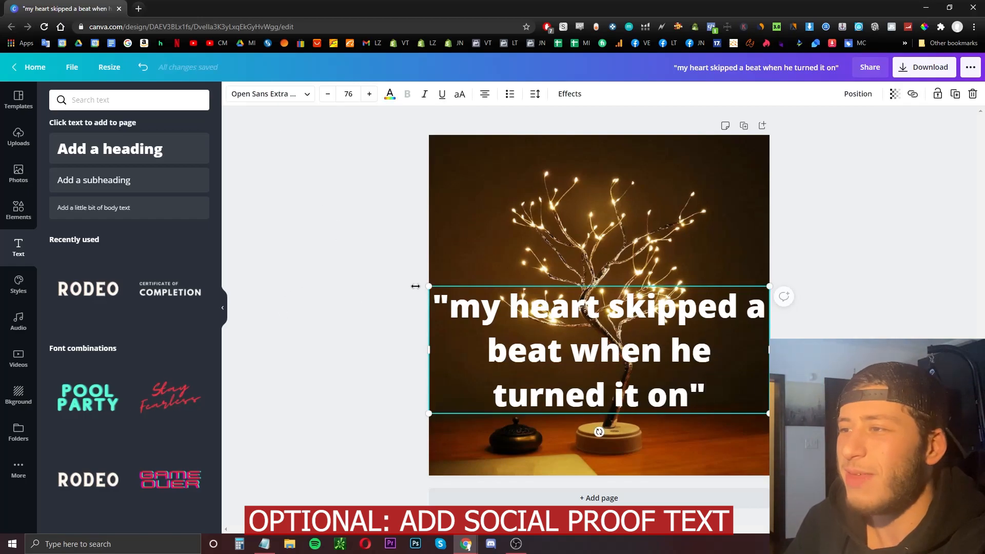
{"action": "left_click_drag", "start_coordinate": [428, 285], "coordinate": [578, 337]}
{"action": "left_click_drag", "start_coordinate": [643, 371], "coordinate": [493, 370]}
{"action": "left_click_drag", "start_coordinate": [430, 338], "coordinate": [483, 364]}
{"action": "left_click", "coordinate": [903, 265]}
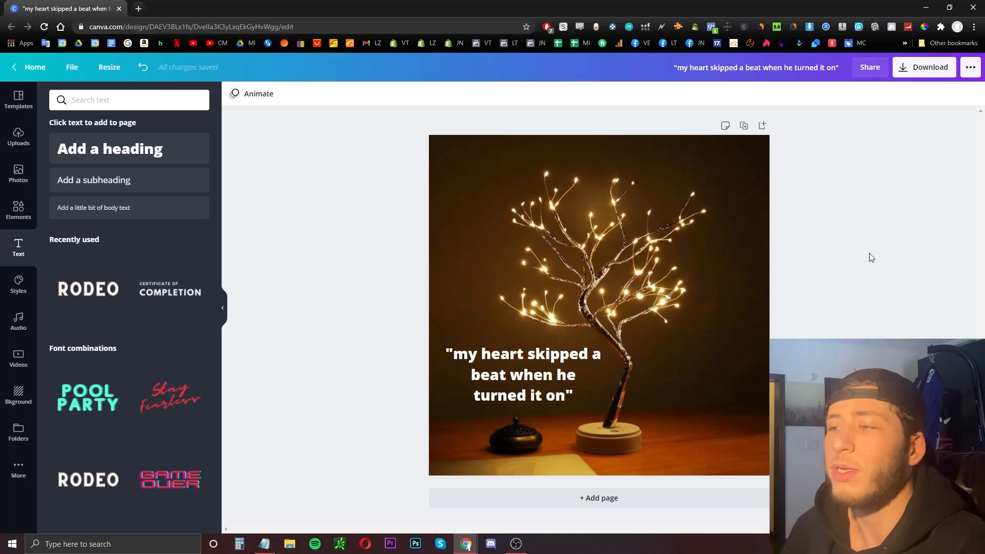
Step: Enlarge the quote to about size 41.2 and shift it slightly toward the image's left edge
{"action": "left_click", "coordinate": [582, 356]}
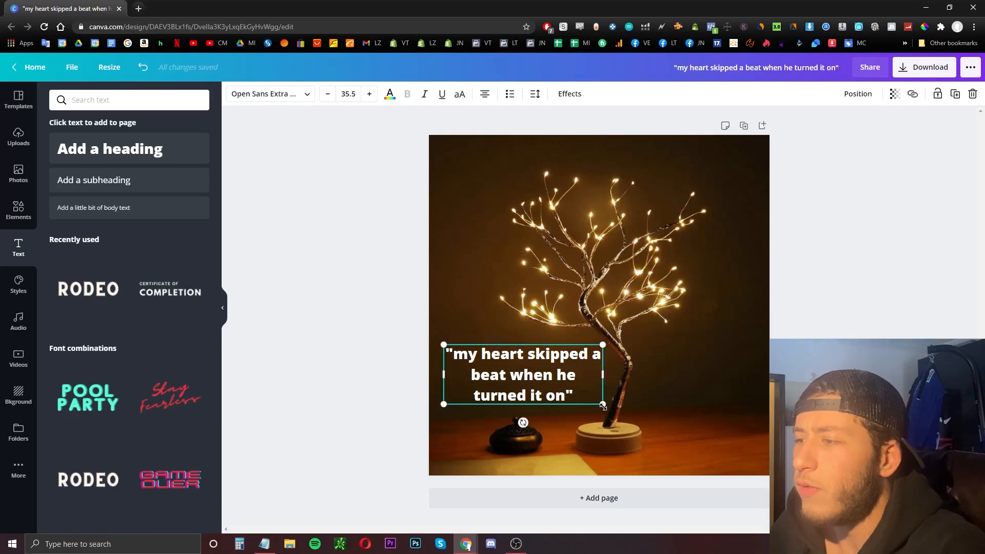
{"action": "left_click_drag", "start_coordinate": [601, 405], "coordinate": [627, 414]}
{"action": "left_click_drag", "start_coordinate": [582, 384], "coordinate": [572, 381]}
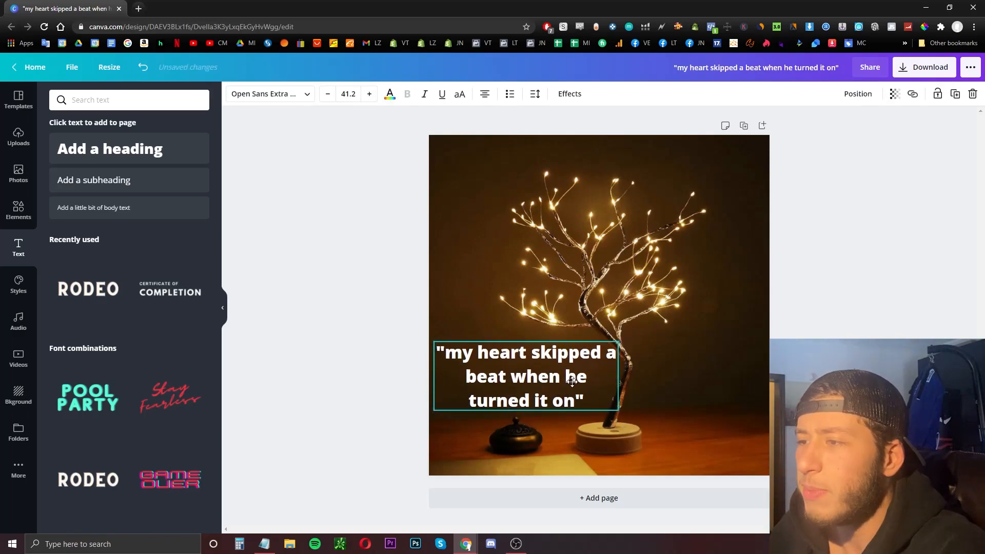
{"action": "left_click", "coordinate": [774, 351]}
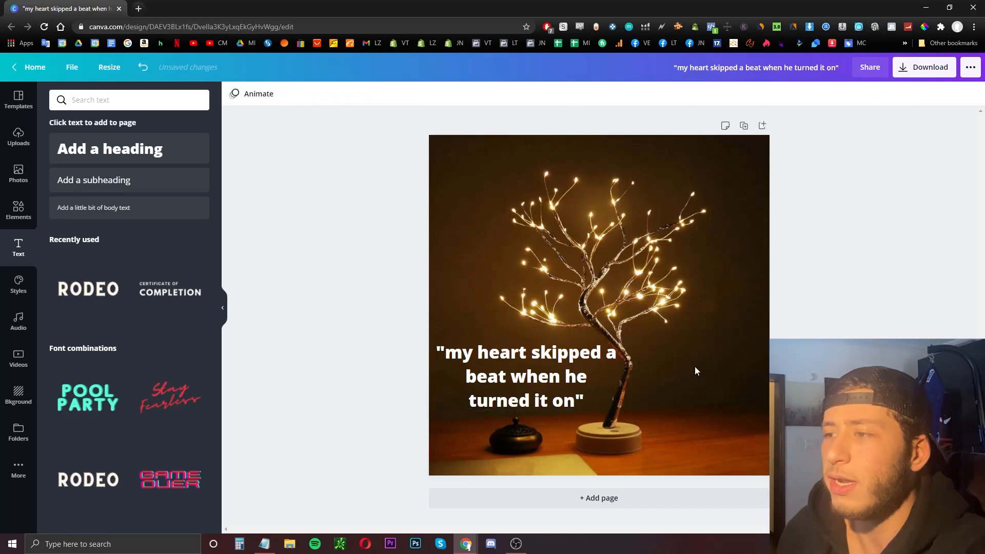
Step: Duplicate the quote, replace the copy's text with a dash and the customer's name, and place it just below the quote
{"action": "left_click", "coordinate": [590, 377]}
{"action": "left_click_drag", "start_coordinate": [591, 377], "coordinate": [632, 424]}
{"action": "double_click", "coordinate": [521, 412]}
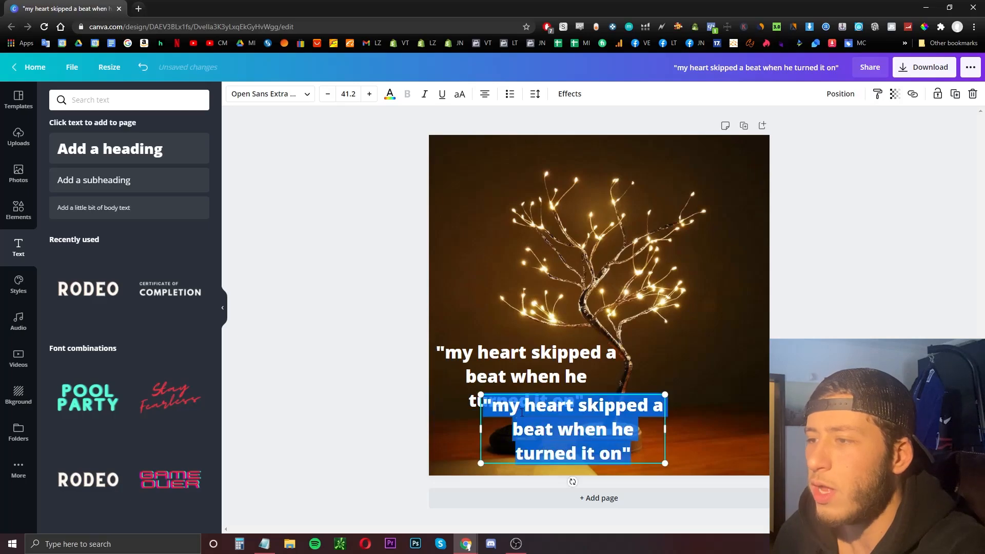
{"action": "type", "text": "man"}
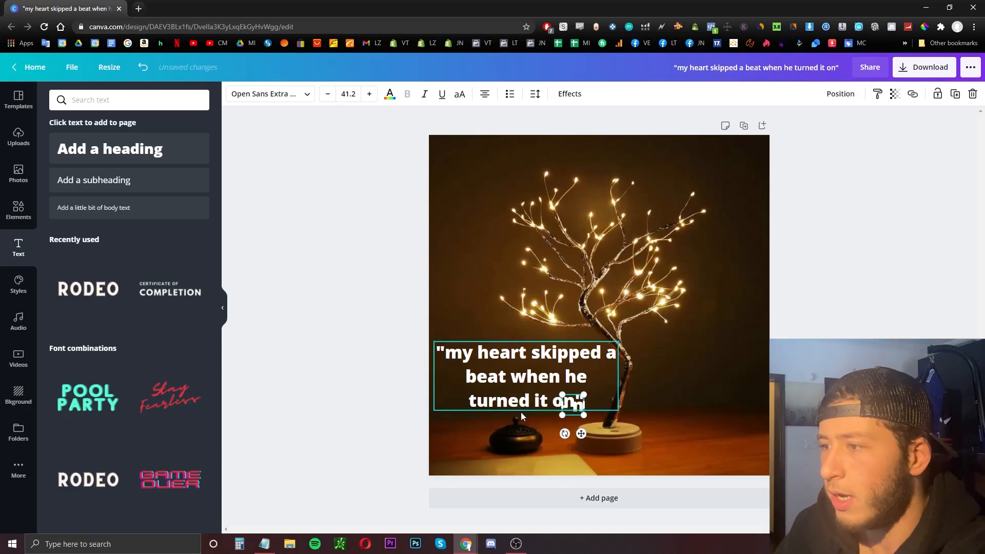
{"action": "key", "text": "BackSpace"}
{"action": "key", "text": "BackSpace"}
{"action": "key", "text": "BackSpace"}
{"action": "type", "text": "Kerrie"}
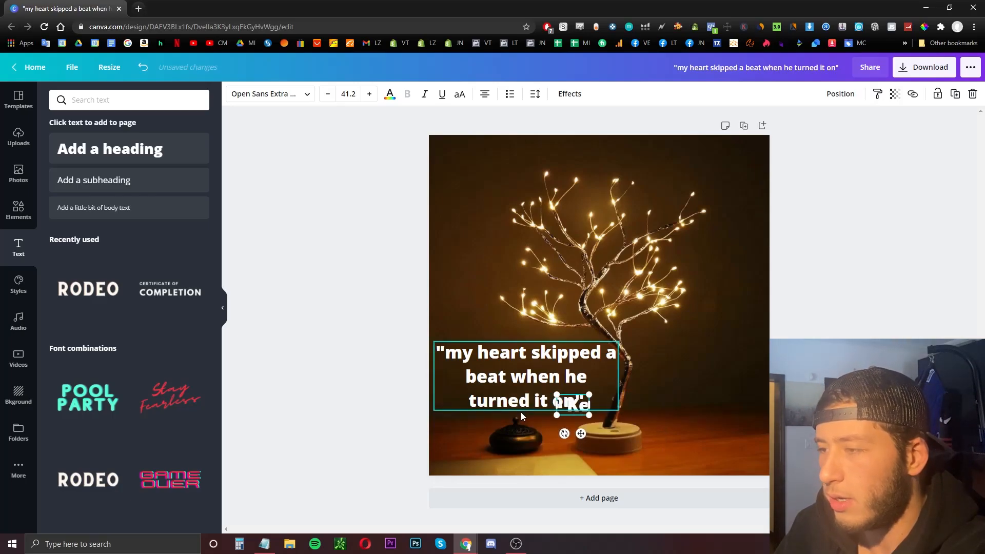
{"action": "type", "text": " J."}
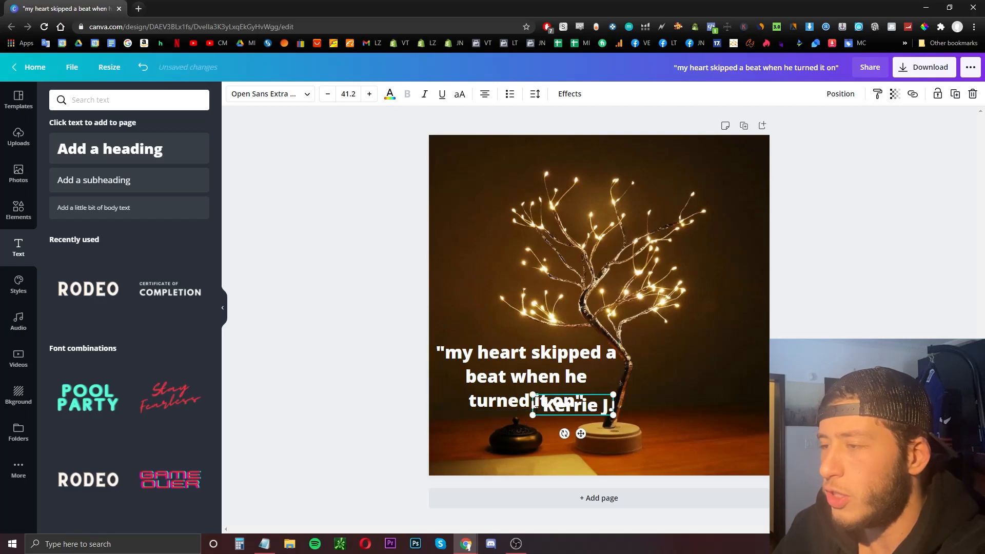
{"action": "key", "text": "Escape"}
{"action": "left_click_drag", "start_coordinate": [552, 405], "coordinate": [540, 426]}
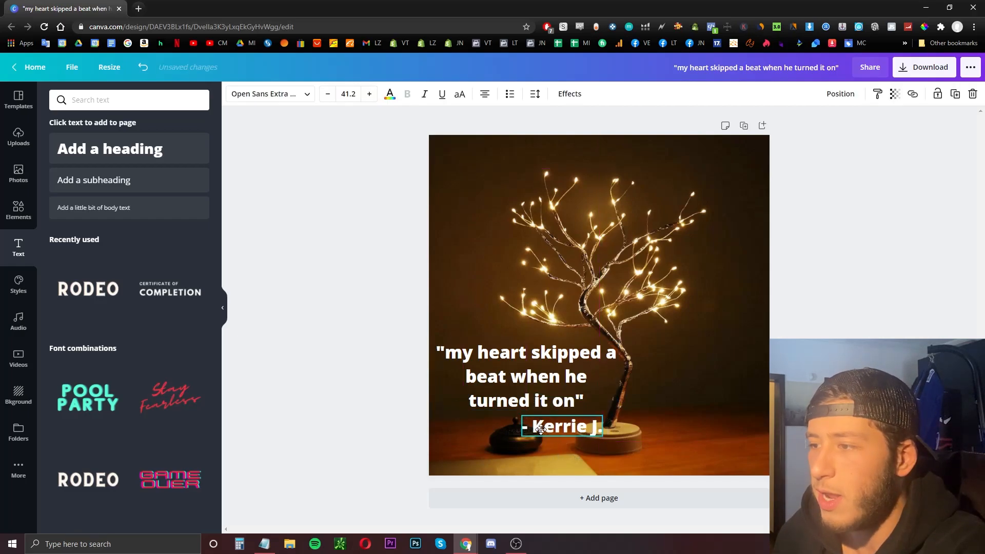
{"action": "left_click", "coordinate": [852, 306]}
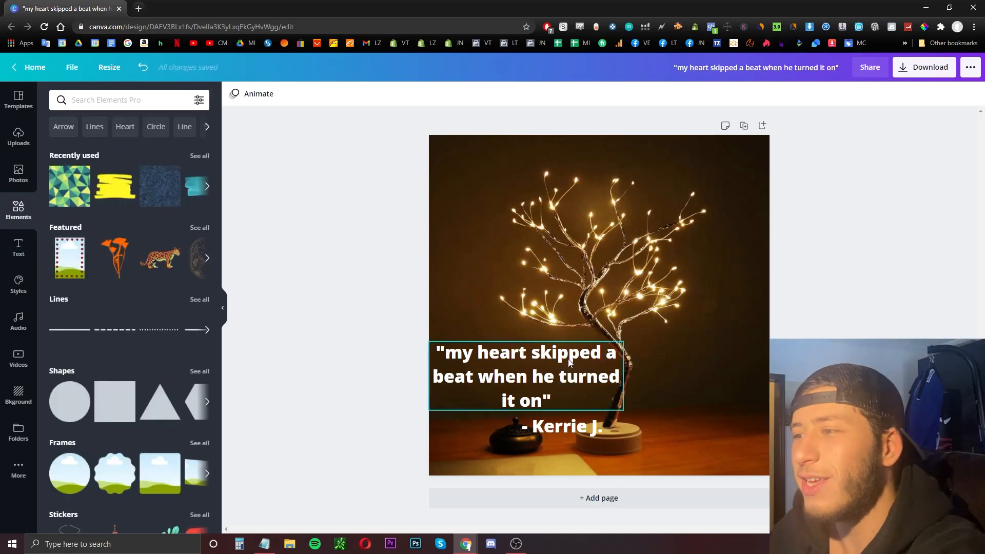
Step: Apply the Neon effect to the quote and colour it with the tan shade from the photo colors
{"action": "left_click", "coordinate": [568, 362]}
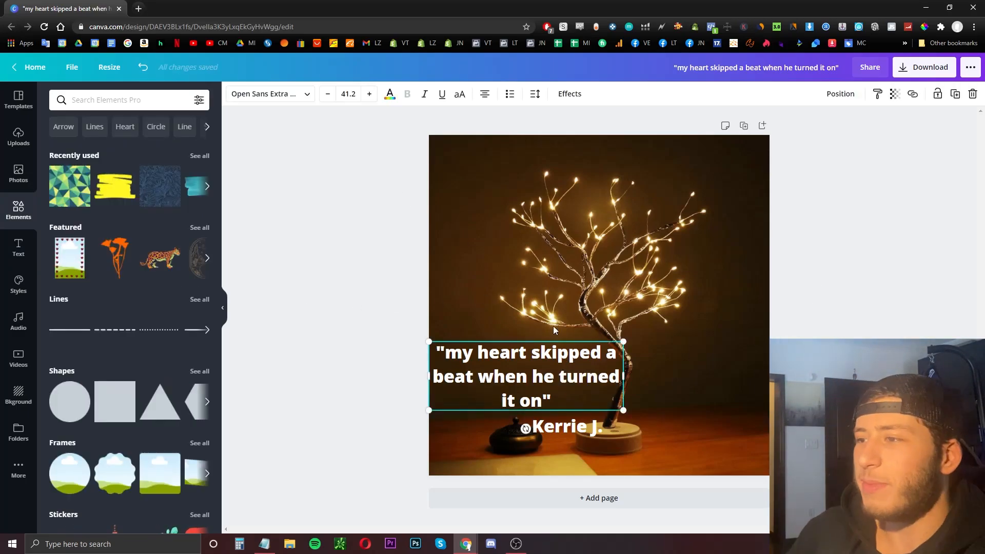
{"action": "left_click", "coordinate": [566, 94]}
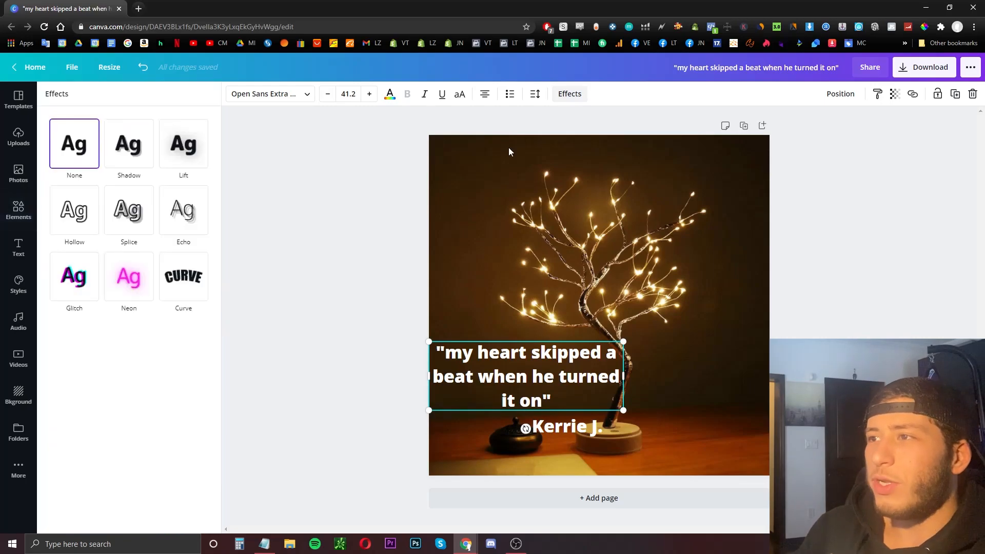
{"action": "left_click", "coordinate": [131, 283]}
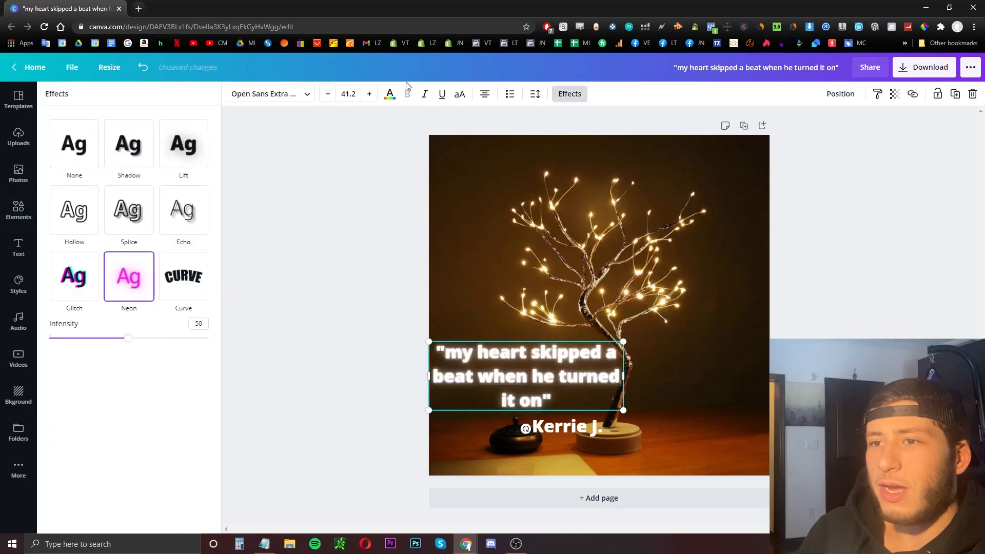
{"action": "left_click", "coordinate": [390, 95]}
{"action": "left_click", "coordinate": [197, 246]}
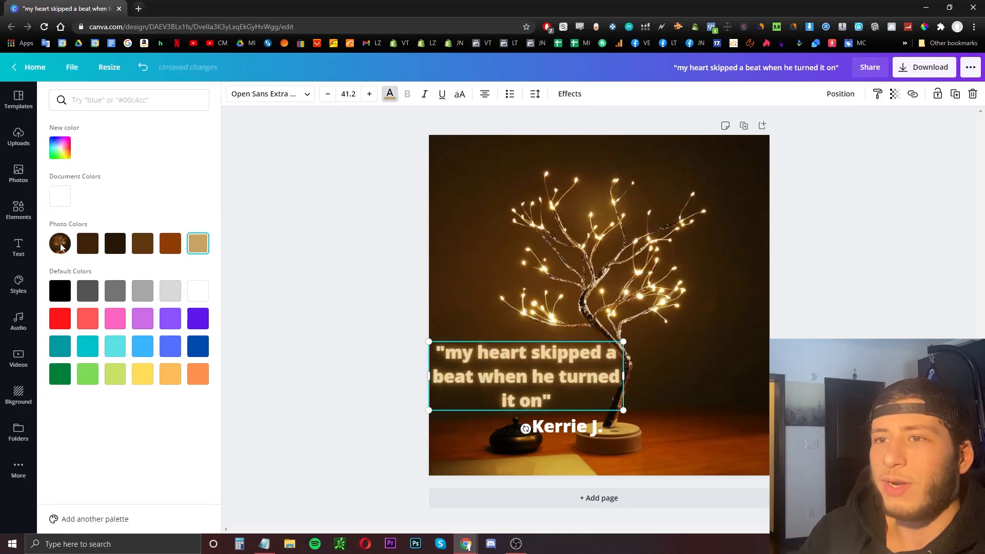
{"action": "left_click", "coordinate": [170, 244]}
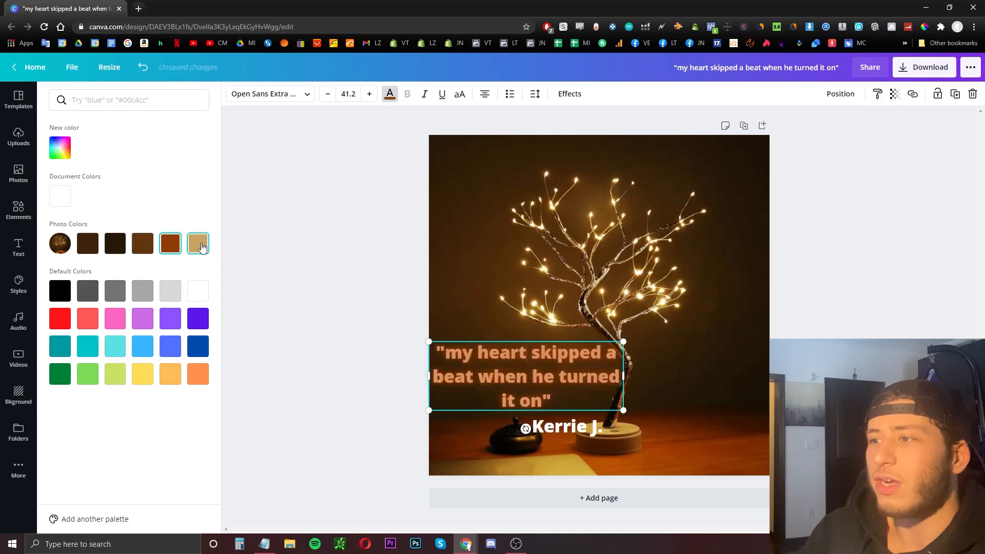
{"action": "left_click", "coordinate": [199, 246]}
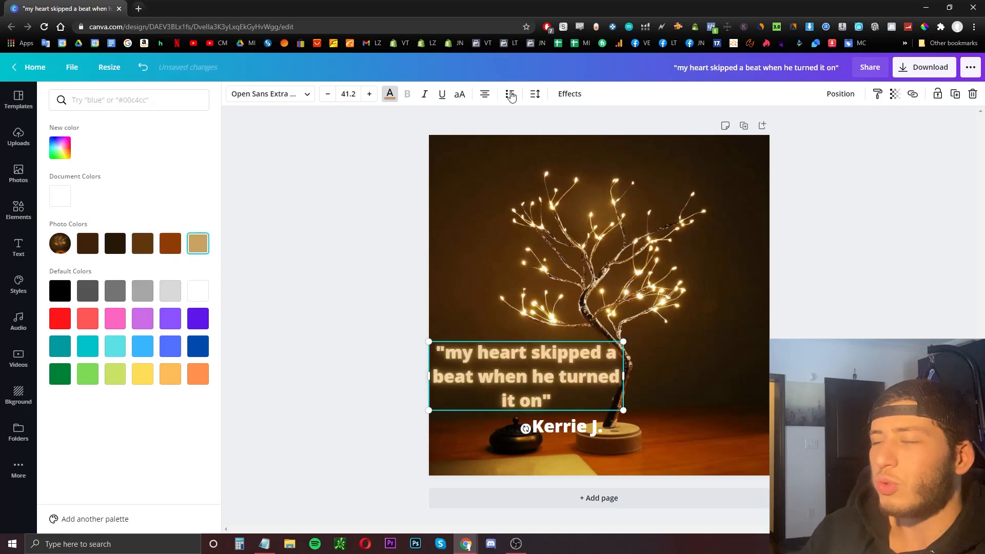
Step: Raise the quote's Neon intensity to 100
{"action": "left_click", "coordinate": [567, 94]}
{"action": "left_click_drag", "start_coordinate": [123, 343], "coordinate": [288, 349]}
{"action": "left_click", "coordinate": [569, 94]}
{"action": "left_click", "coordinate": [569, 94]}
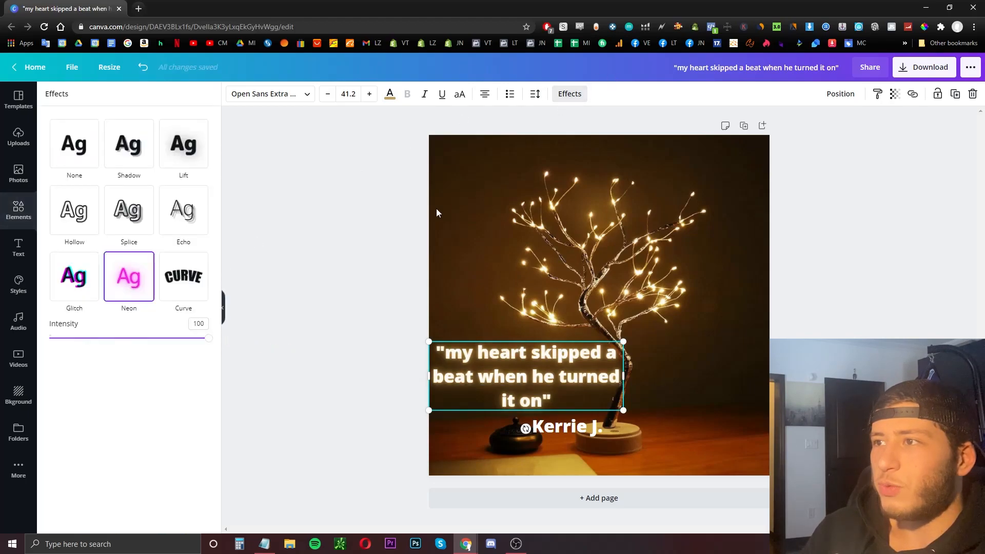
{"action": "left_click_drag", "start_coordinate": [204, 341], "coordinate": [260, 339]}
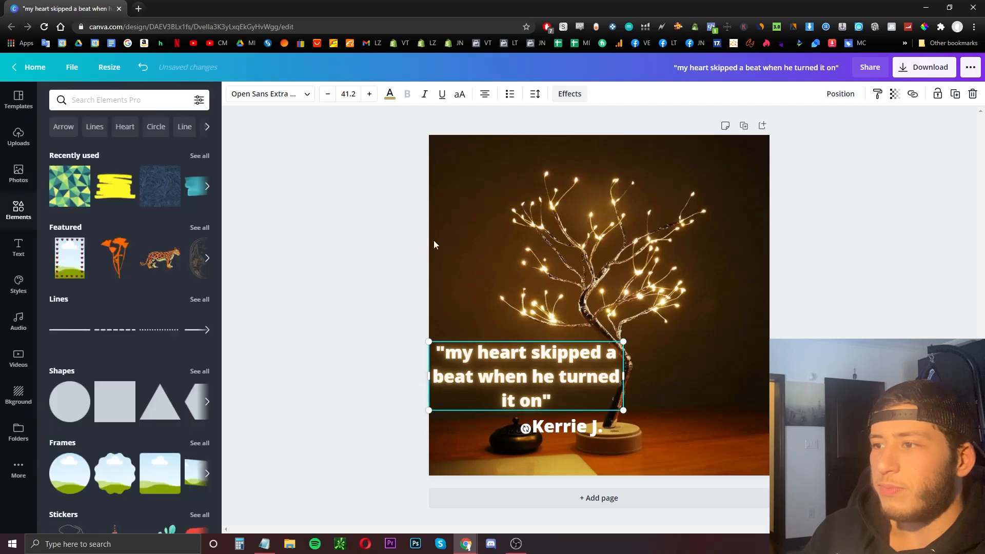
{"action": "left_click", "coordinate": [347, 400]}
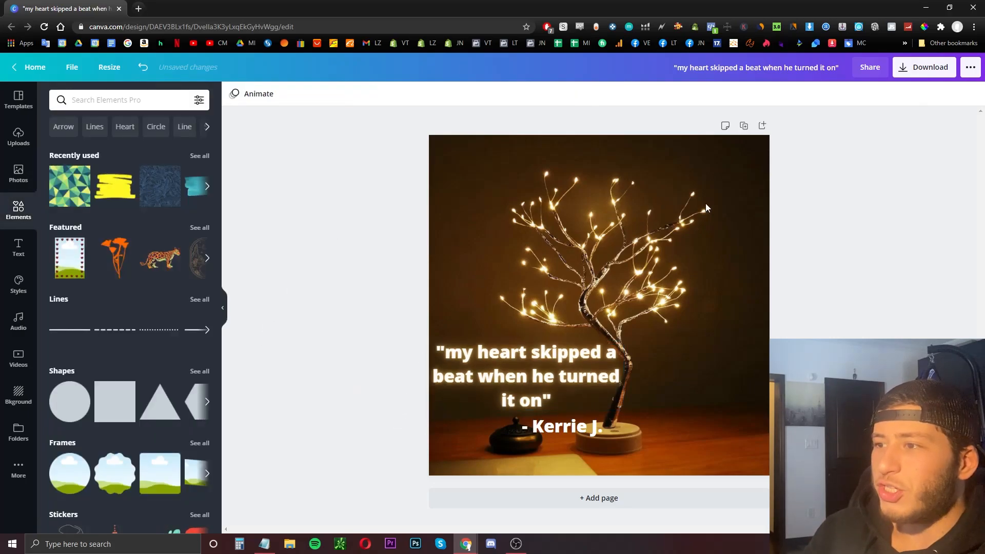
Step: Apply the Neon effect to the customer name line and recolour it from the photo colors
{"action": "left_click", "coordinate": [574, 432]}
{"action": "left_click", "coordinate": [565, 94]}
{"action": "left_click", "coordinate": [126, 292]}
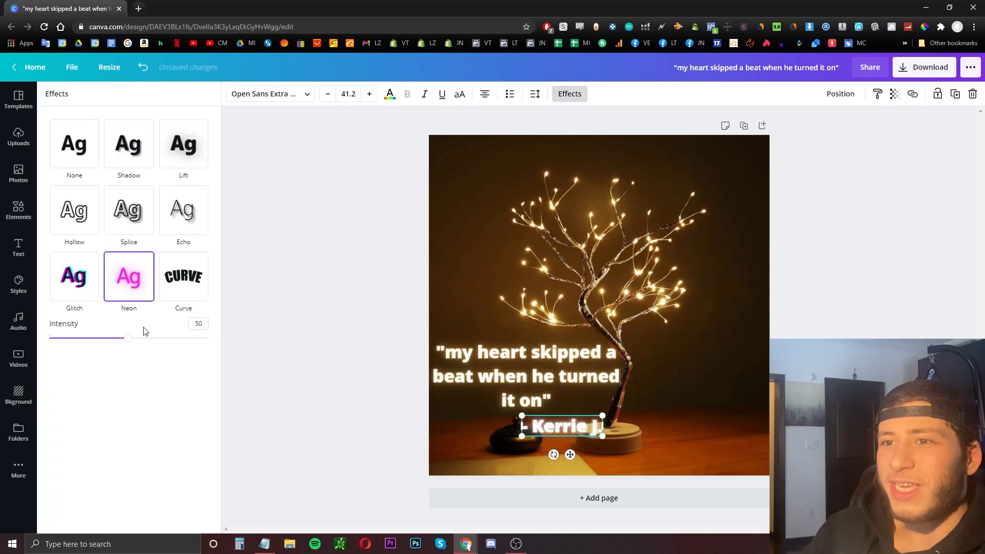
{"action": "left_click", "coordinate": [390, 94]}
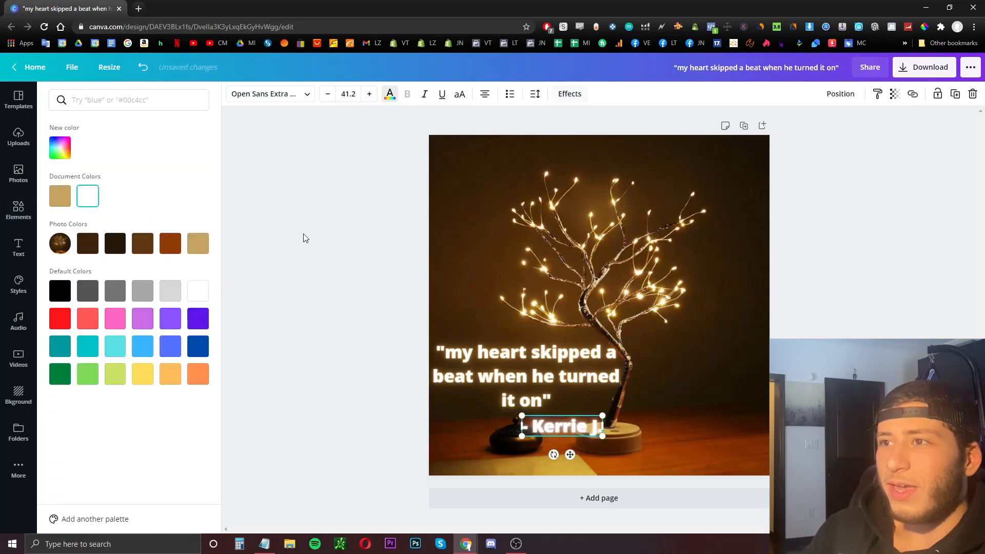
{"action": "left_click", "coordinate": [175, 252]}
{"action": "left_click", "coordinate": [338, 238]}
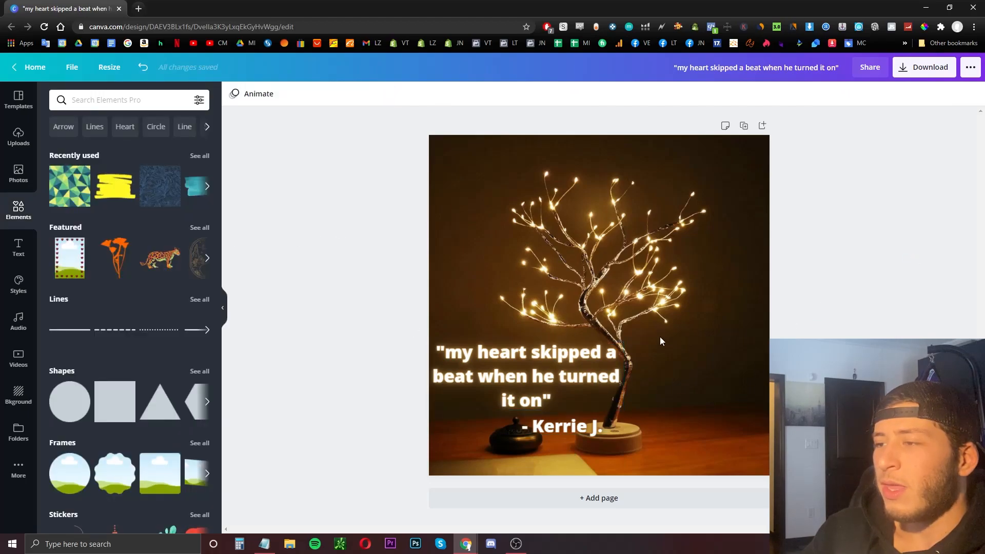
Step: Italicize the quote and narrow its text box so the last line holds "turned it on"
{"action": "left_click", "coordinate": [519, 398]}
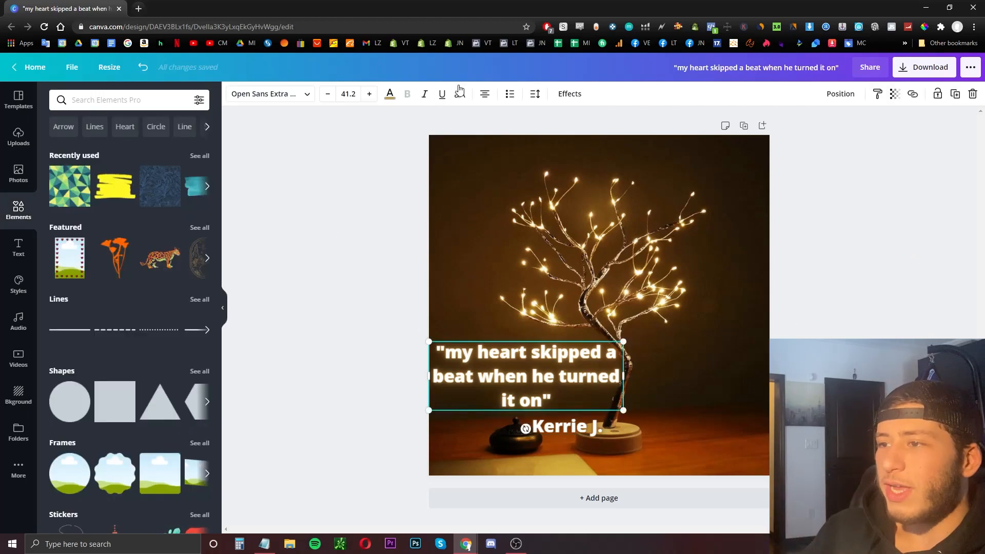
{"action": "left_click", "coordinate": [425, 94]}
{"action": "left_click", "coordinate": [280, 267]}
{"action": "left_click", "coordinate": [541, 395]}
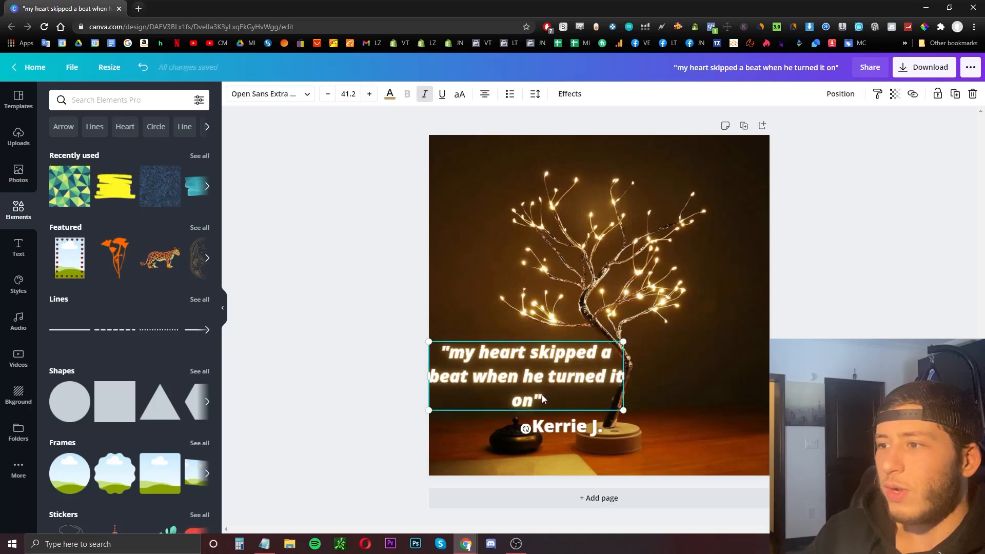
{"action": "double_click", "coordinate": [622, 376]}
{"action": "left_click_drag", "start_coordinate": [627, 397], "coordinate": [599, 395]}
{"action": "left_click", "coordinate": [830, 221]}
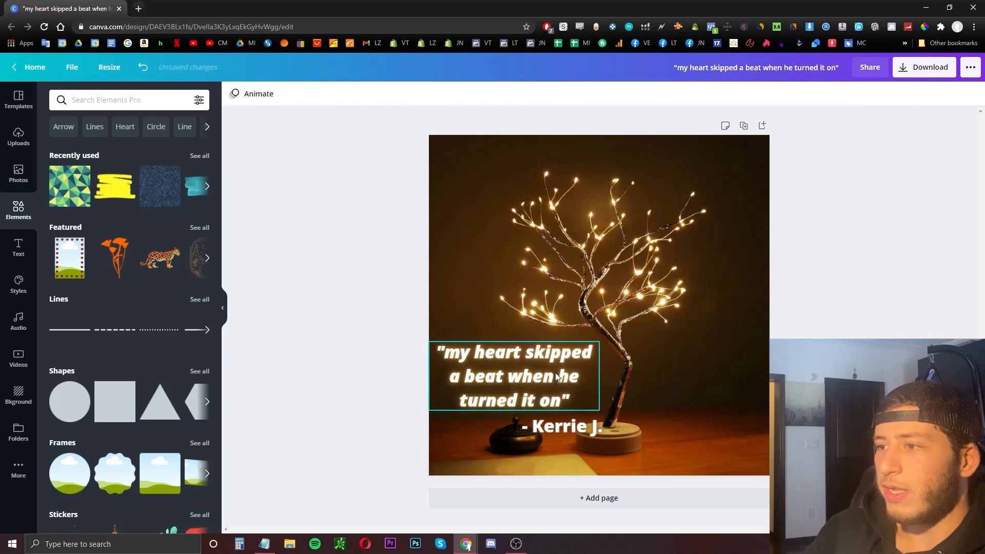
Step: Enlarge the italic quote to about size 44.5 and move it back inside the image's left edge
{"action": "left_click", "coordinate": [437, 351]}
{"action": "left_click_drag", "start_coordinate": [429, 341], "coordinate": [415, 336]}
{"action": "left_click_drag", "start_coordinate": [493, 367], "coordinate": [511, 372]}
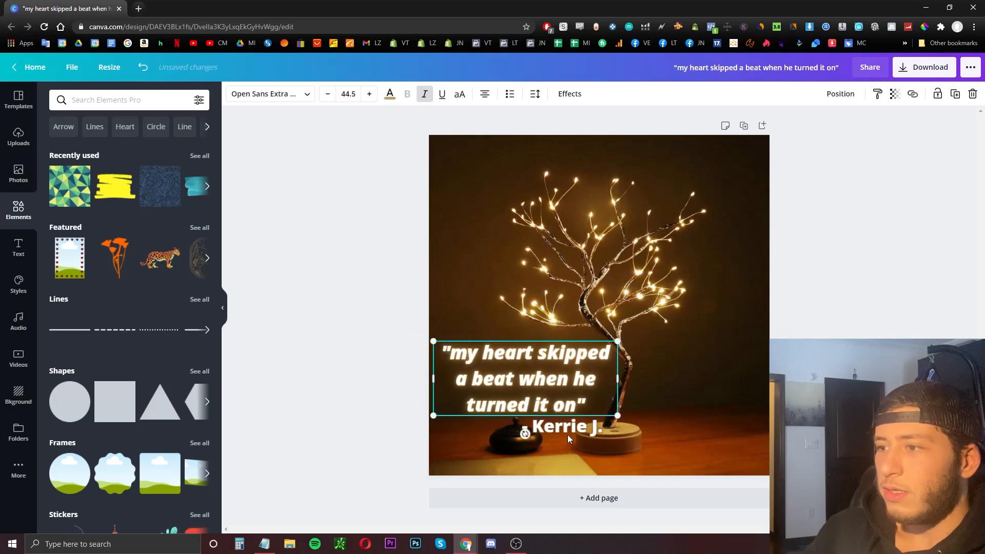
Step: Shrink the customer name line to about size 24.3 and place it just beneath the end of the quote
{"action": "left_click", "coordinate": [527, 421]}
{"action": "left_click_drag", "start_coordinate": [547, 423], "coordinate": [580, 431]}
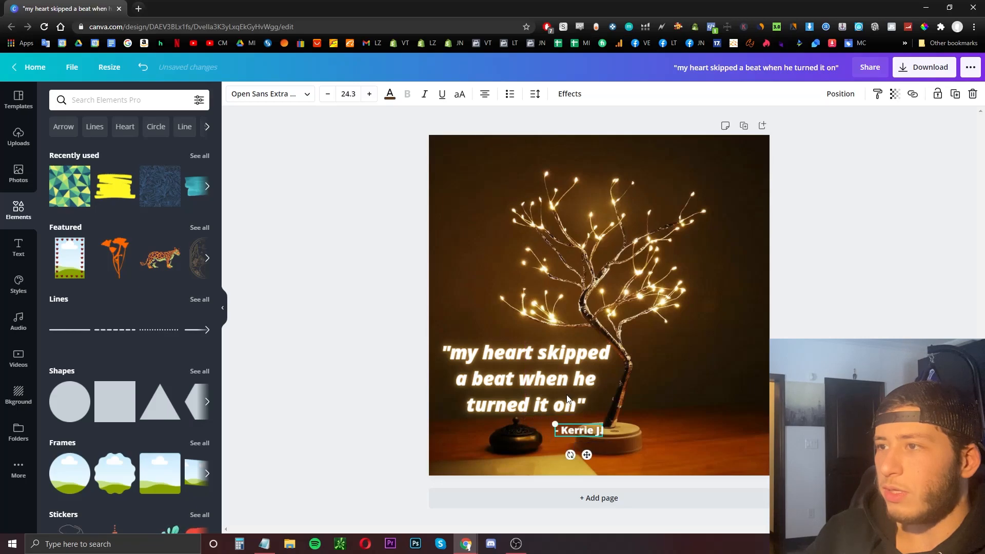
{"action": "left_click", "coordinate": [765, 342]}
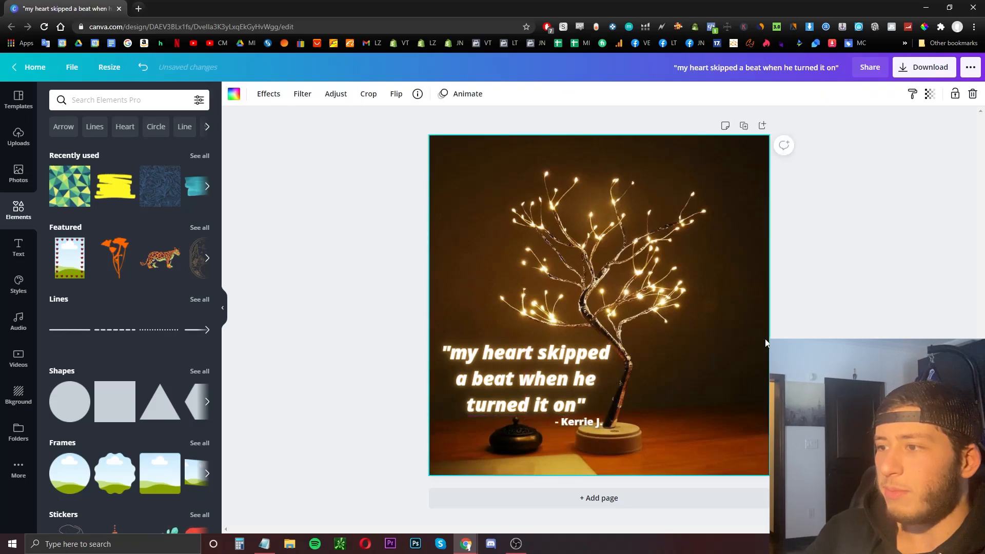
{"action": "left_click", "coordinate": [584, 416]}
{"action": "left_click_drag", "start_coordinate": [583, 418], "coordinate": [580, 420]}
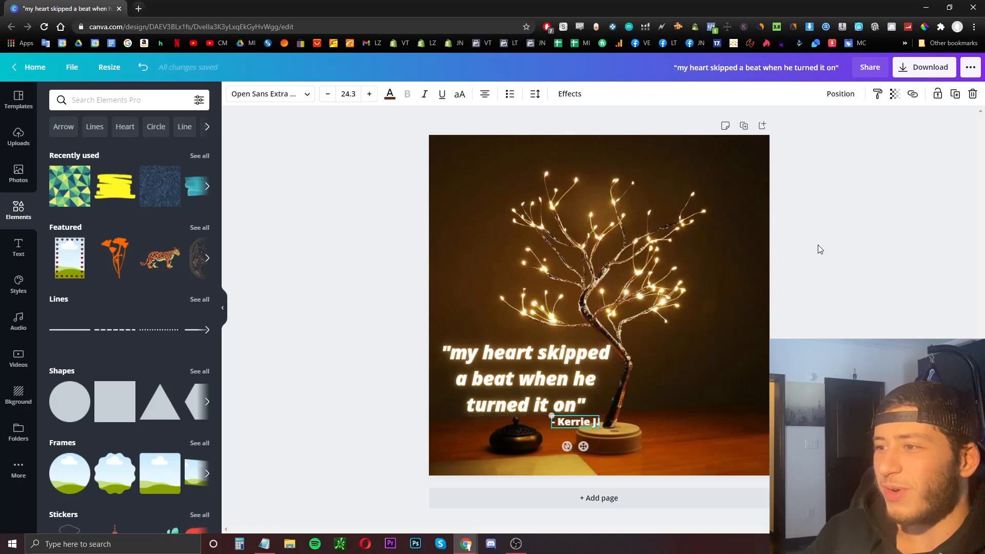
{"action": "left_click", "coordinate": [818, 246]}
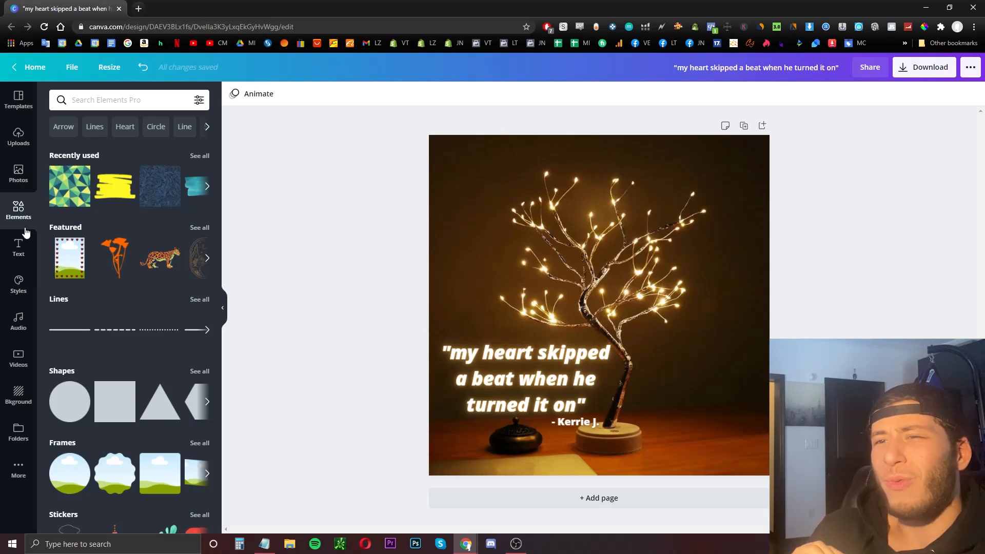
Step: Search the elements for "heart" and add the three outlined hearts graphic to the upper-left part of the image
{"action": "left_click", "coordinate": [122, 98]}
{"action": "type", "text": "heart"}
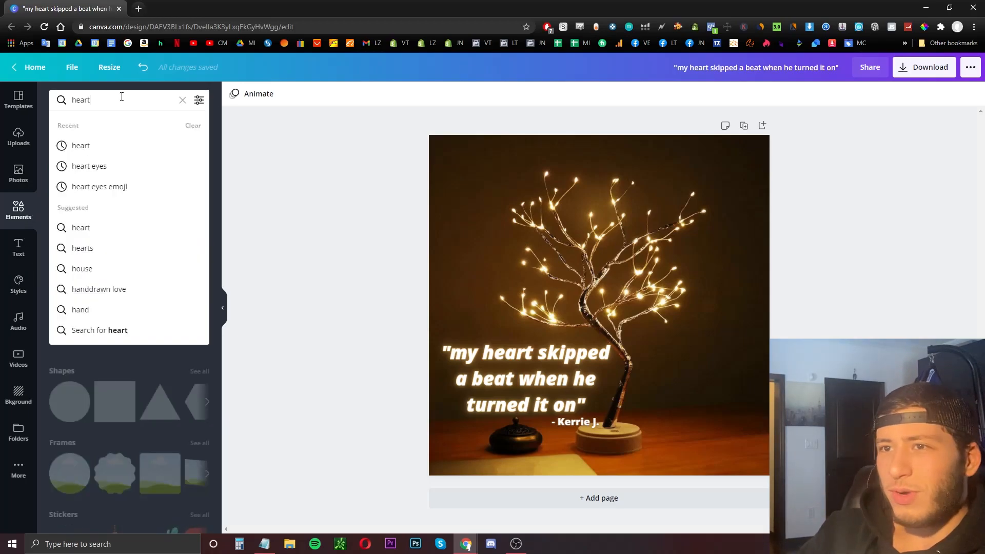
{"action": "key", "text": "Return"}
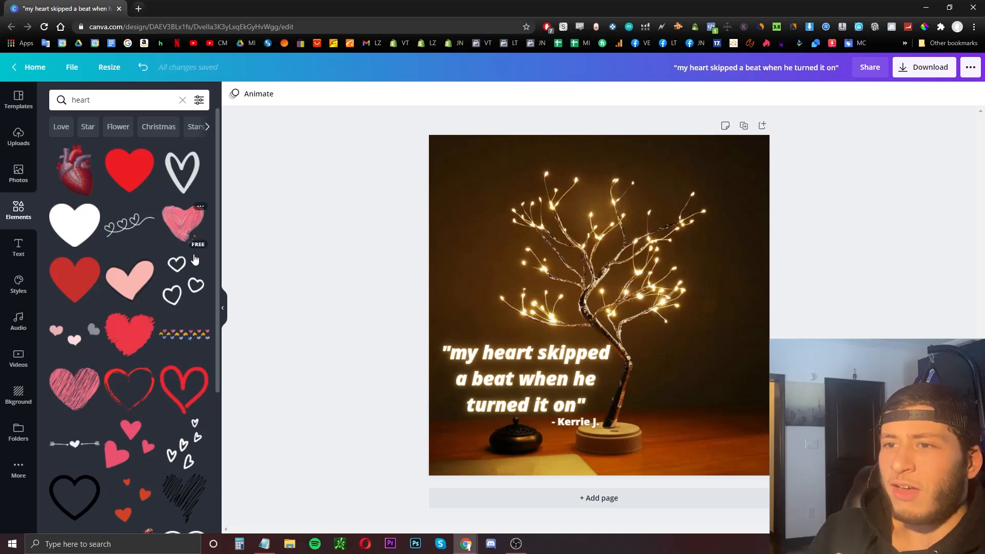
{"action": "left_click", "coordinate": [190, 276]}
{"action": "left_click_drag", "start_coordinate": [551, 264], "coordinate": [468, 194]}
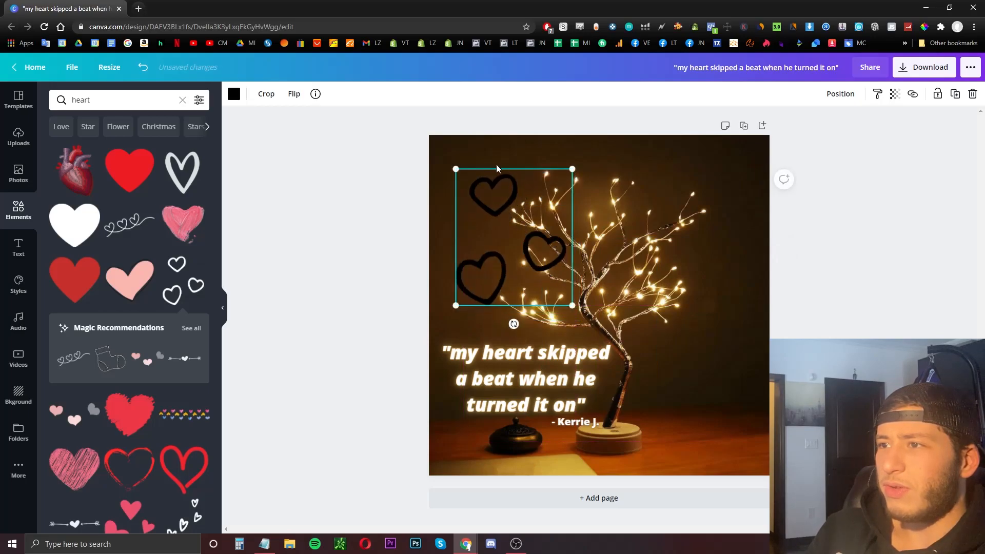
Step: Try the tan photo color on the hearts graphic and settle on white from the document colors
{"action": "left_click", "coordinate": [234, 94]}
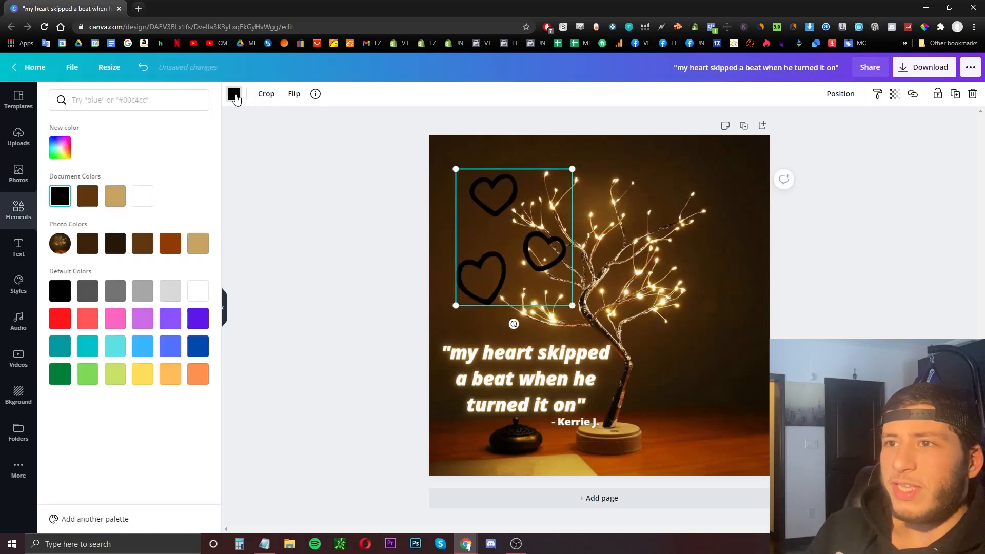
{"action": "left_click", "coordinate": [197, 243]}
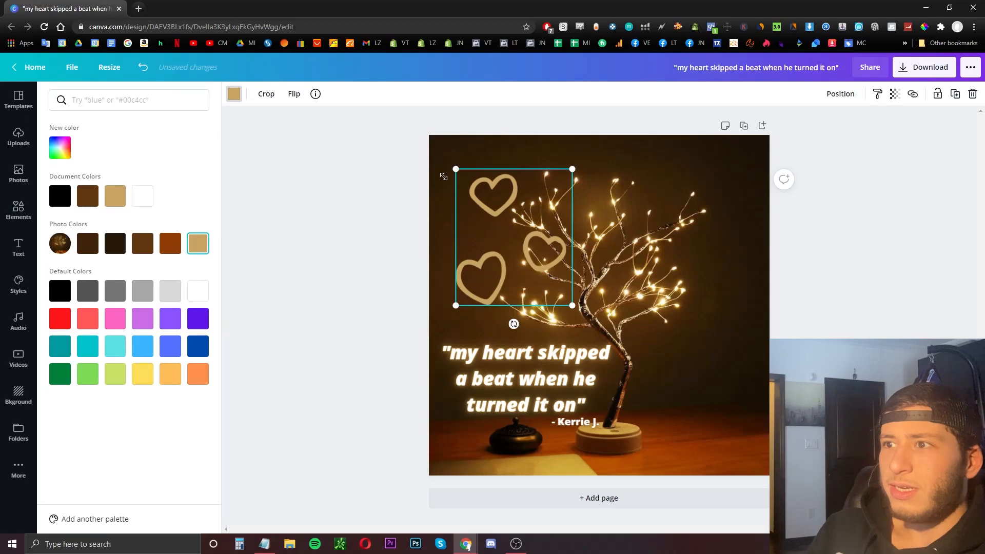
{"action": "left_click", "coordinate": [142, 195]}
Step: Shrink the white hearts into the image's upper-left corner and place a matching copy in its lower-right corner
{"action": "left_click_drag", "start_coordinate": [478, 195], "coordinate": [739, 433]}
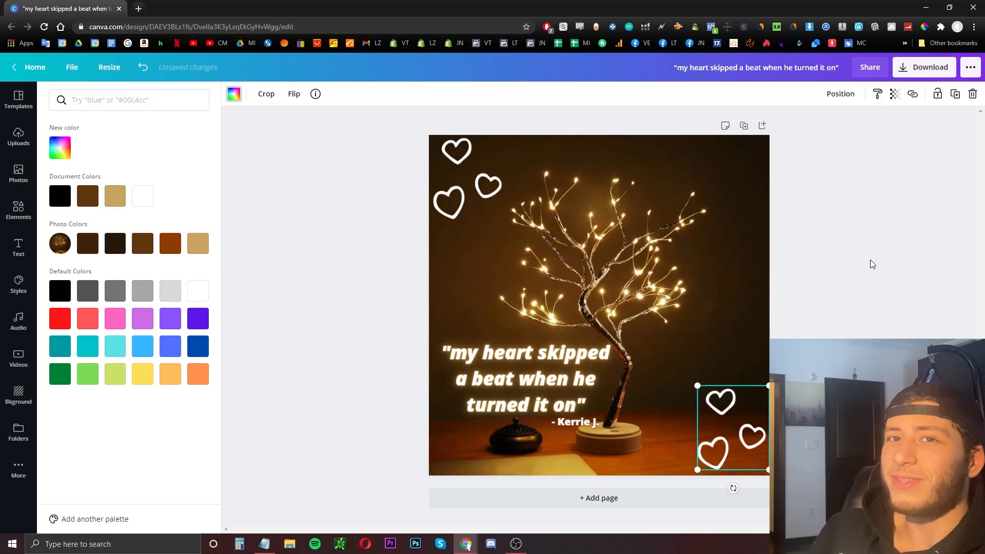
{"action": "key", "text": "Escape"}
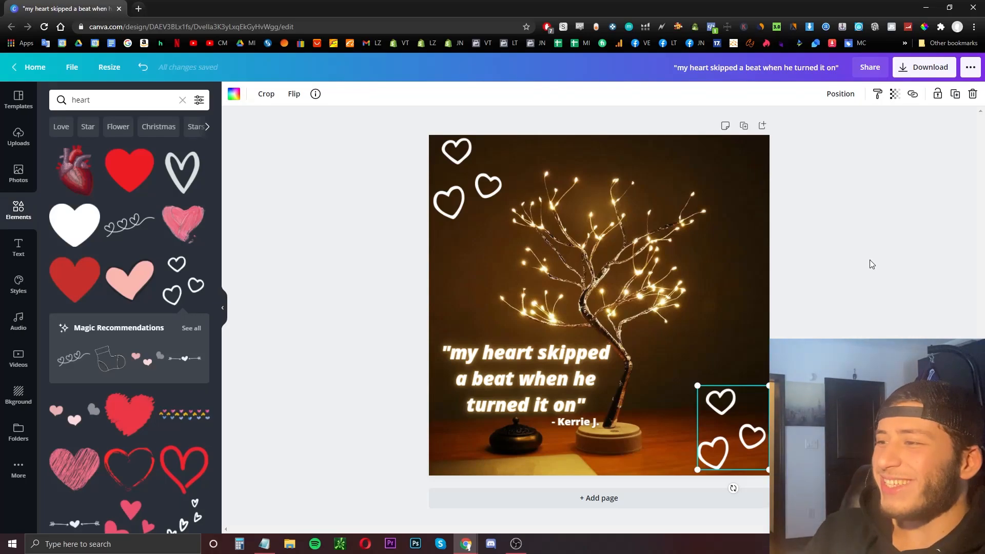
{"action": "left_click", "coordinate": [857, 270]}
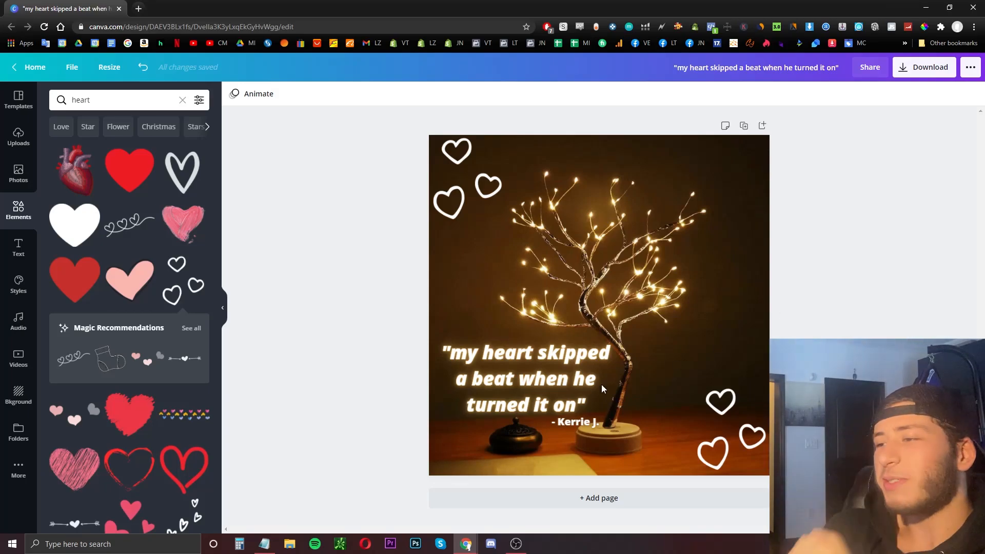
{"action": "left_click", "coordinate": [547, 392]}
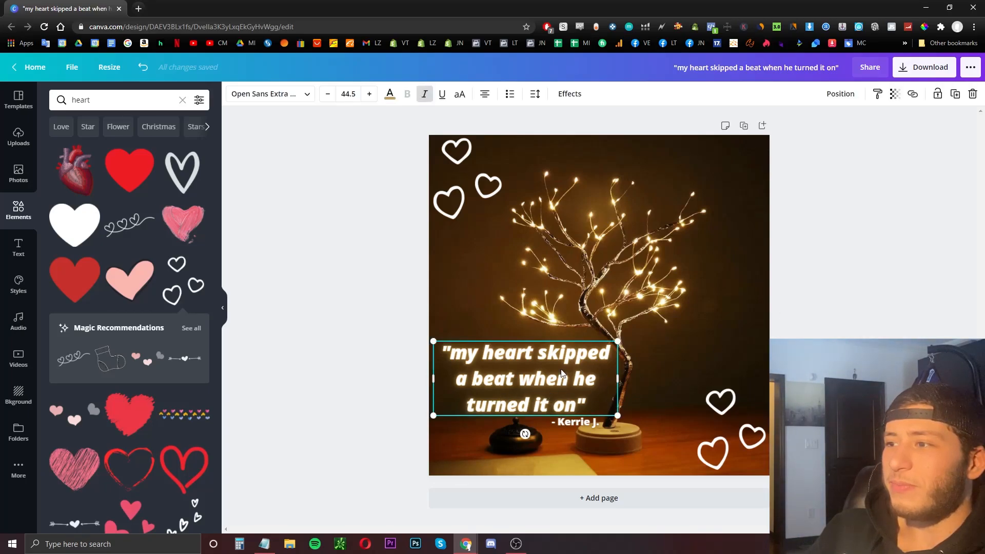
{"action": "left_click", "coordinate": [709, 317]}
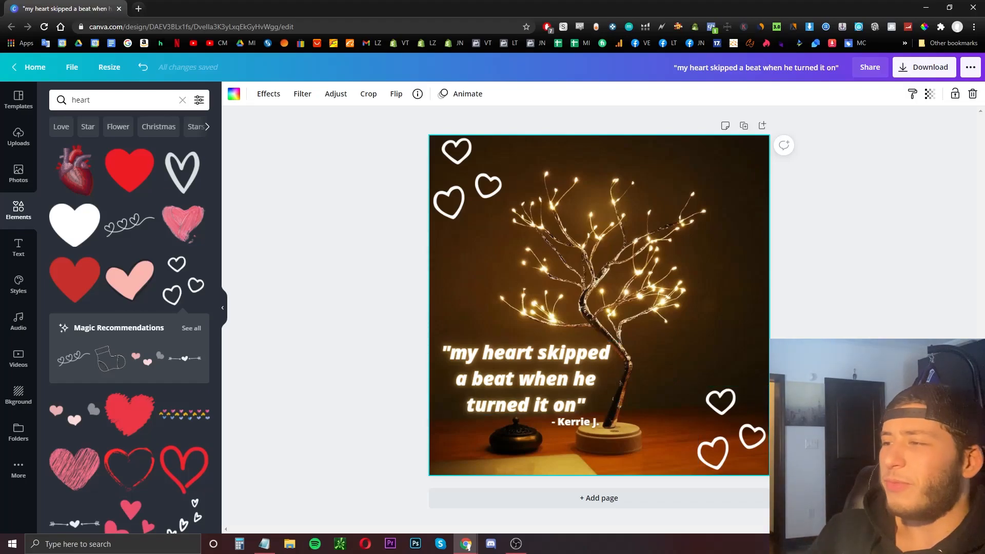
{"action": "key", "text": "Escape"}
{"action": "left_click", "coordinate": [542, 386]}
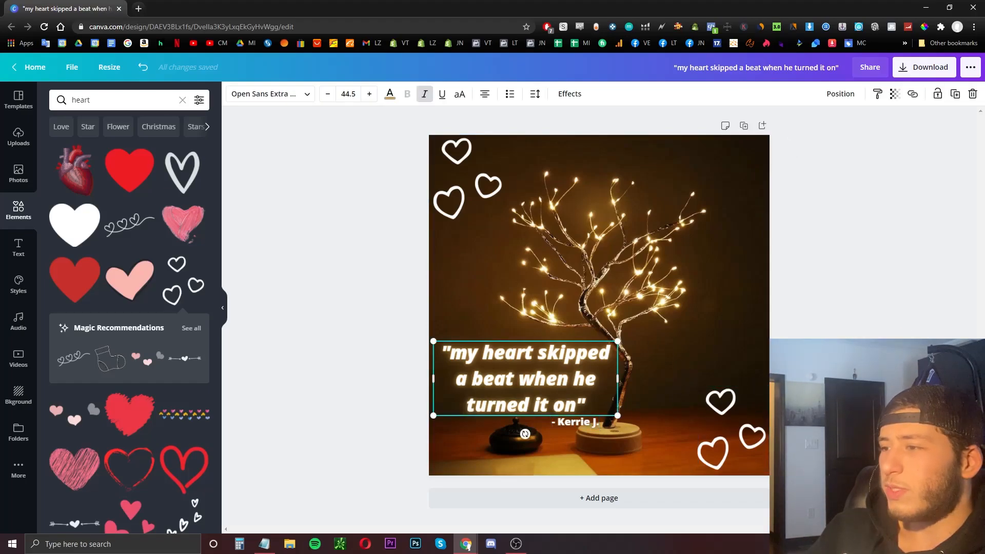
Step: Try tan, red and brown on the hearts in the image's lower-right corner and return them to white
{"action": "left_click", "coordinate": [729, 425]}
{"action": "left_click", "coordinate": [234, 94]}
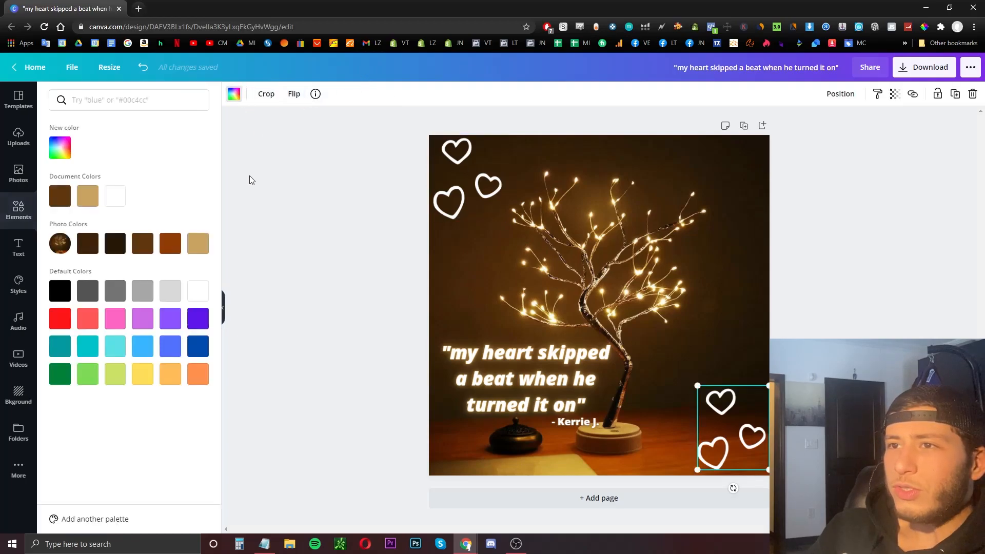
{"action": "left_click", "coordinate": [198, 244]}
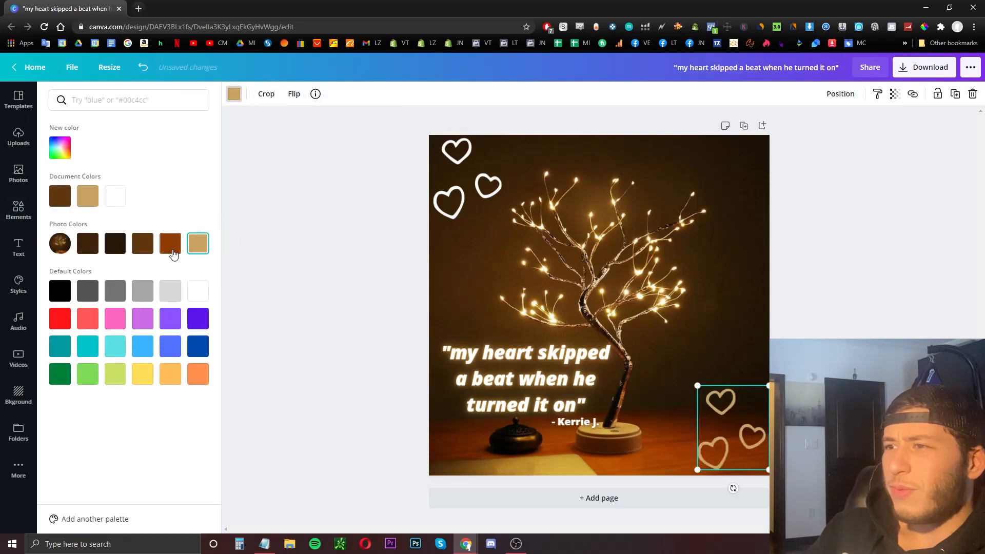
{"action": "left_click", "coordinate": [60, 319]}
{"action": "left_click", "coordinate": [88, 319]}
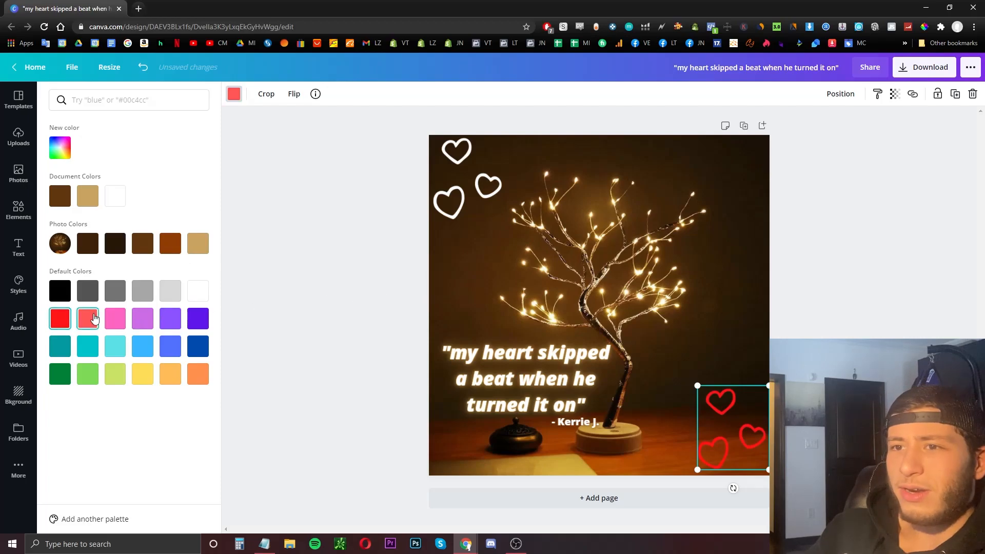
{"action": "left_click", "coordinate": [170, 248]}
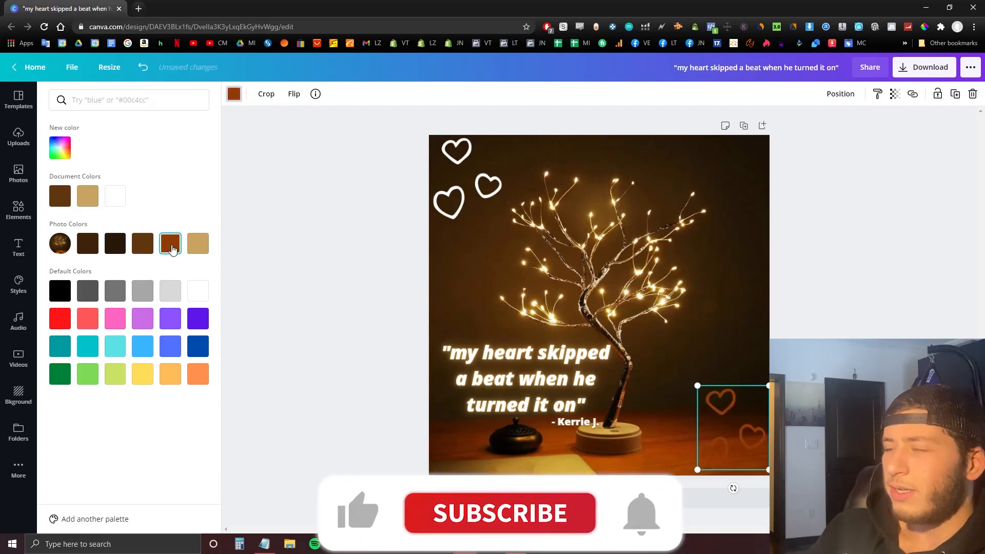
{"action": "left_click", "coordinate": [115, 318]}
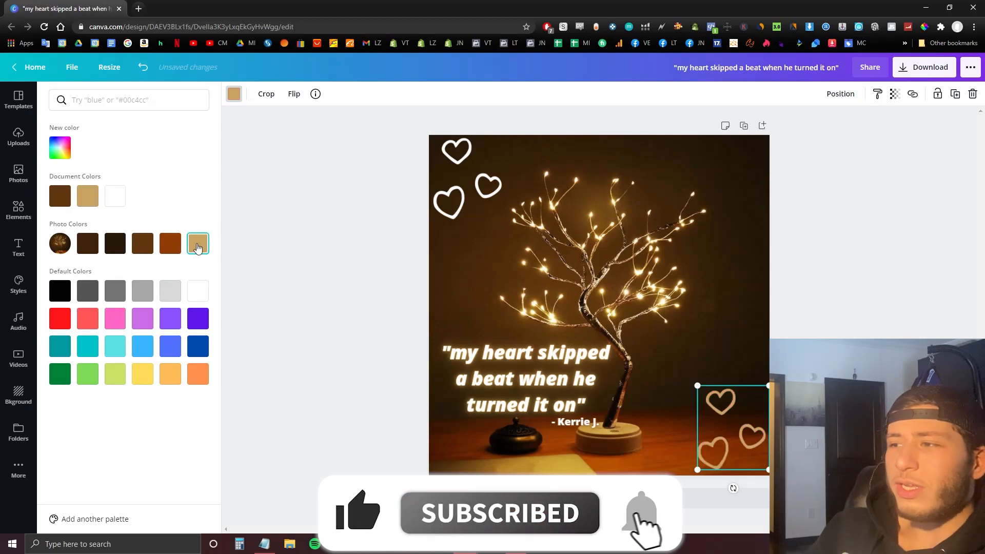
{"action": "left_click", "coordinate": [198, 290]}
{"action": "left_click", "coordinate": [378, 325]}
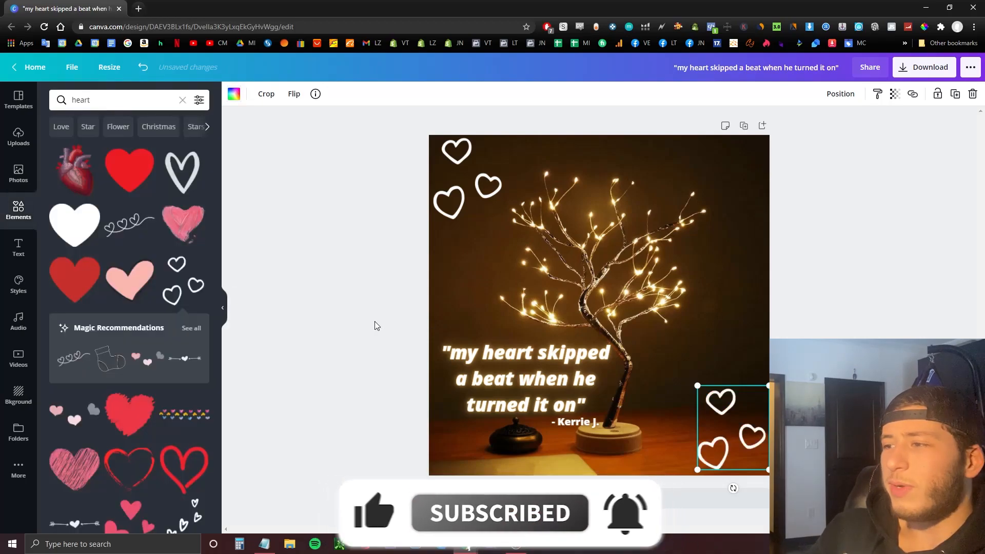
{"action": "left_click", "coordinate": [375, 323]}
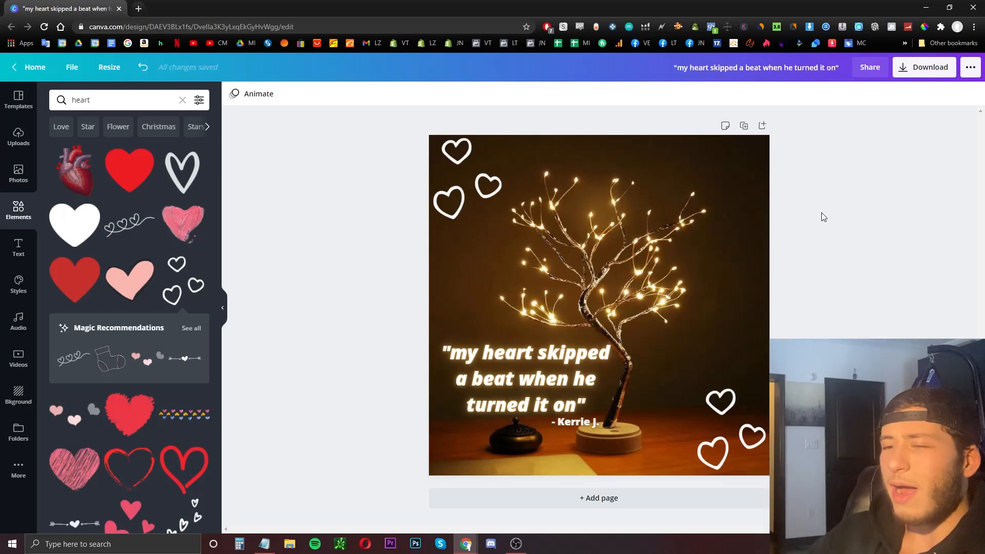
{"action": "left_click", "coordinate": [573, 370]}
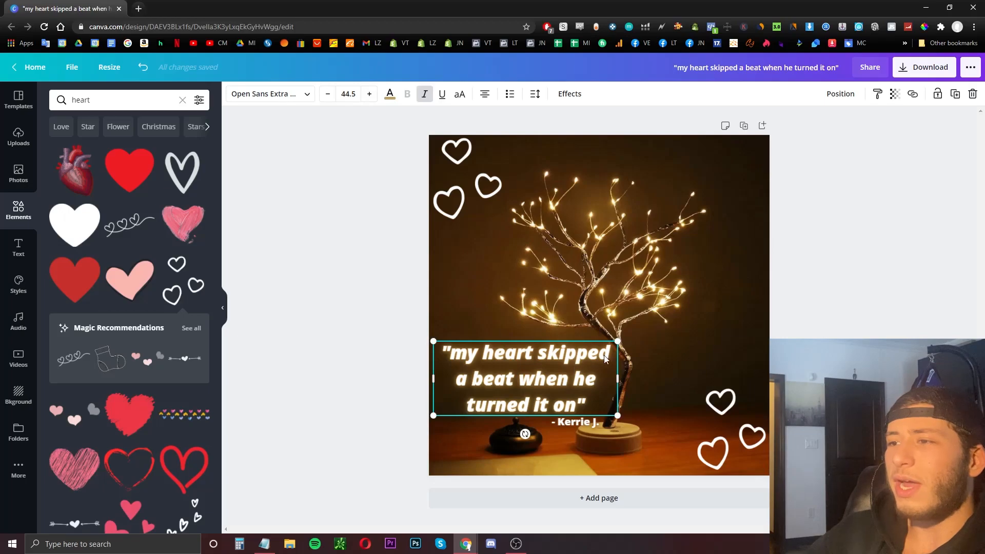
{"action": "left_click", "coordinate": [591, 423]}
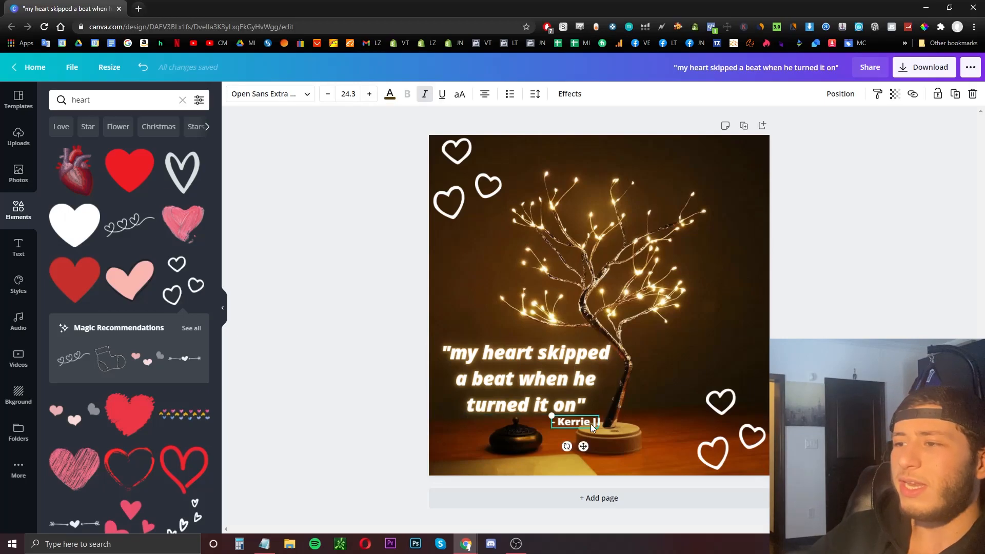
{"action": "left_click", "coordinate": [892, 279]}
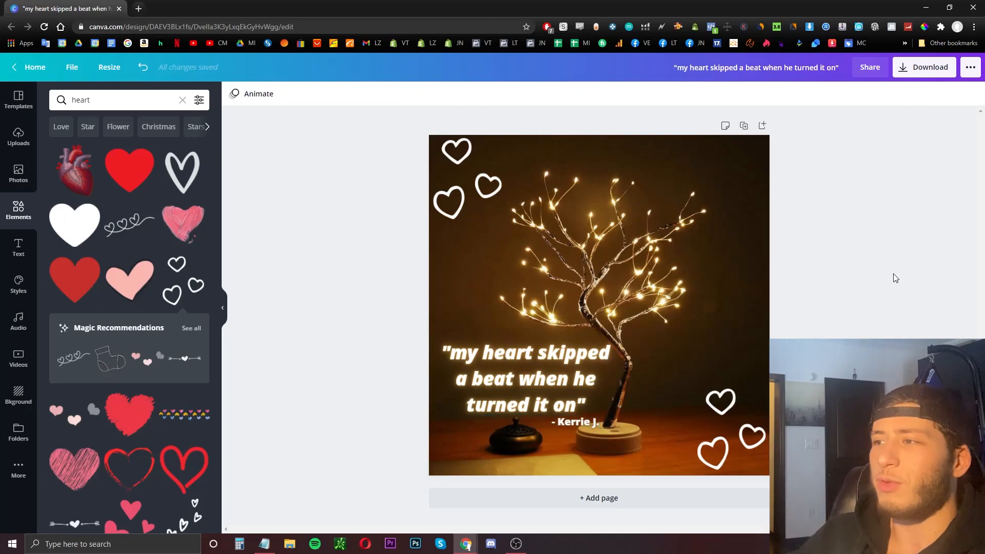
{"action": "left_click", "coordinate": [465, 200]}
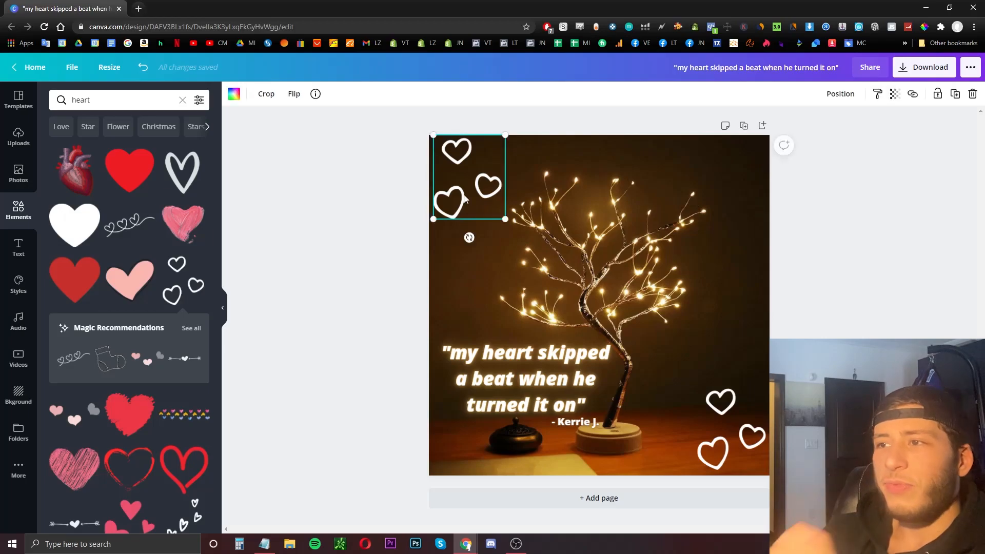
{"action": "left_click", "coordinate": [338, 189]}
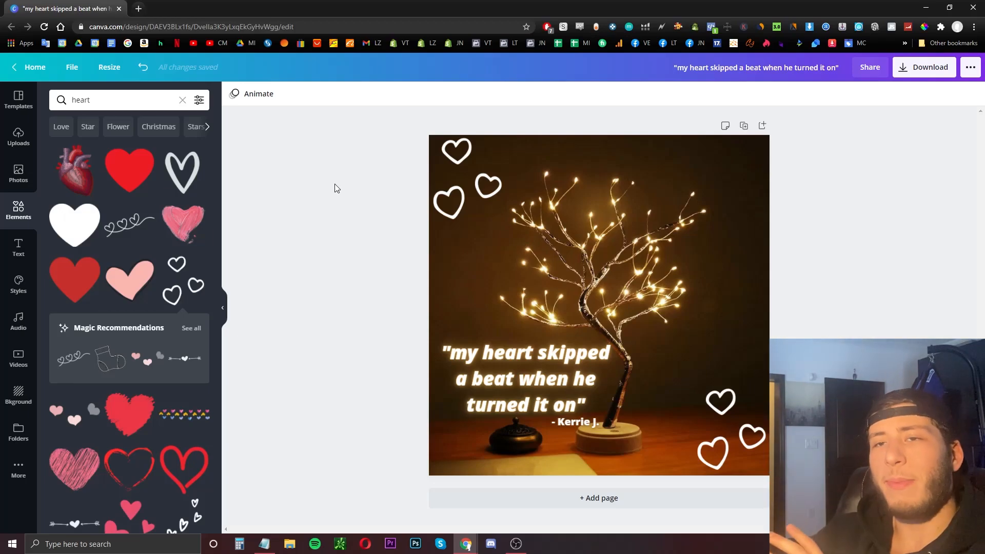
Step: Move the upper-left hearts flush against the image's left edge, keeping them aligned with its top edge
{"action": "left_click", "coordinate": [458, 203]}
{"action": "mouse_move", "coordinate": [437, 192]}
{"action": "left_mouse_down"}
{"action": "mouse_move", "coordinate": [431, 185]}
{"action": "mouse_move", "coordinate": [444, 176]}
{"action": "left_mouse_up"}
{"action": "left_click", "coordinate": [360, 156]}
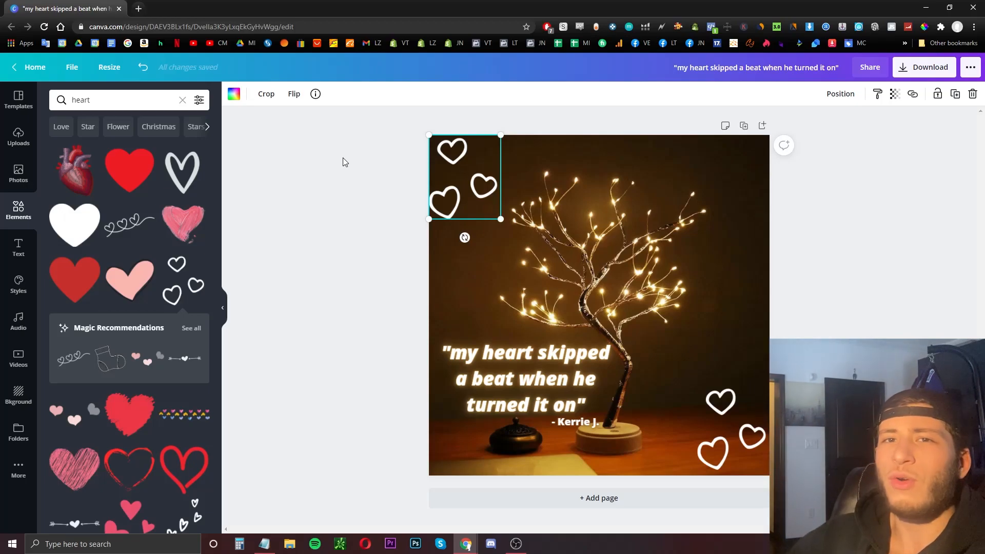
{"action": "left_click", "coordinate": [369, 170]}
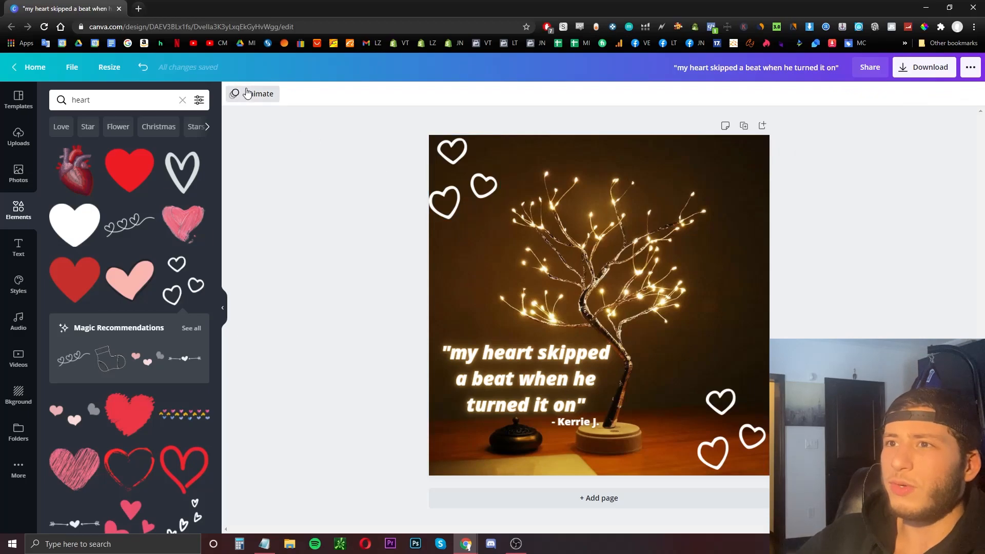
Step: Try the Block, Fade, Tumble, Pop, Baseline and Scrapbook page animations and set the animation back to None
{"action": "left_click", "coordinate": [247, 93]}
{"action": "left_click", "coordinate": [129, 134]}
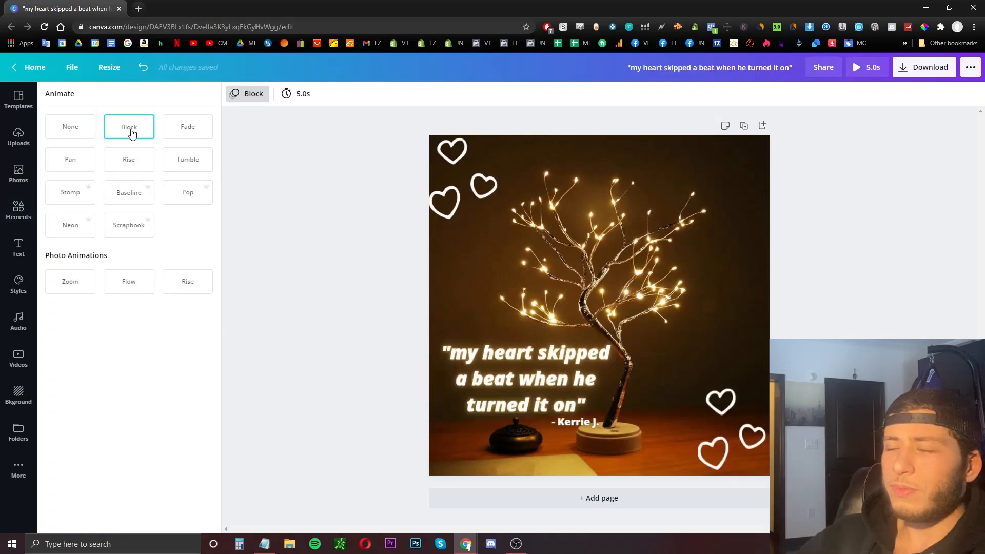
{"action": "left_click", "coordinate": [185, 132]}
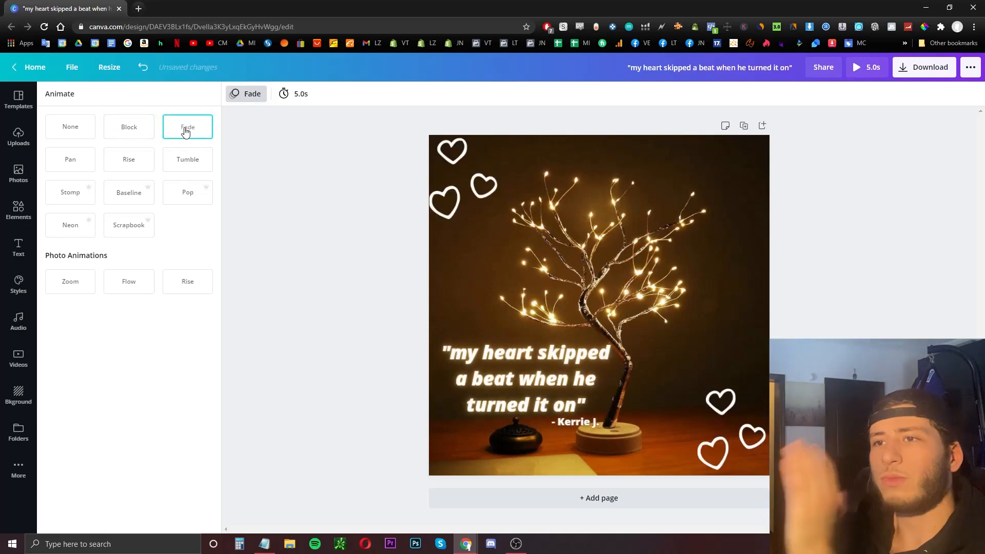
{"action": "left_click", "coordinate": [192, 159]}
{"action": "left_click", "coordinate": [179, 198]}
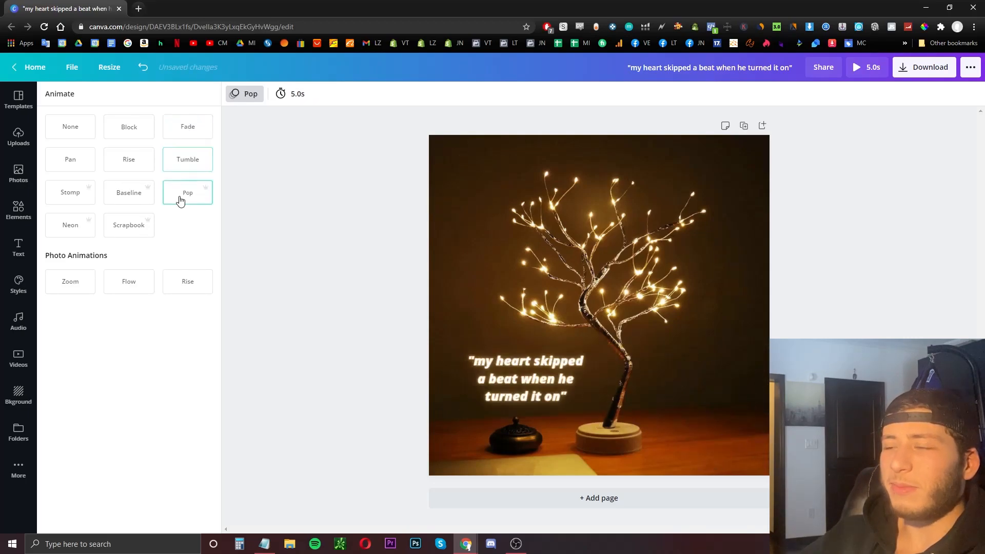
{"action": "left_click", "coordinate": [128, 194]}
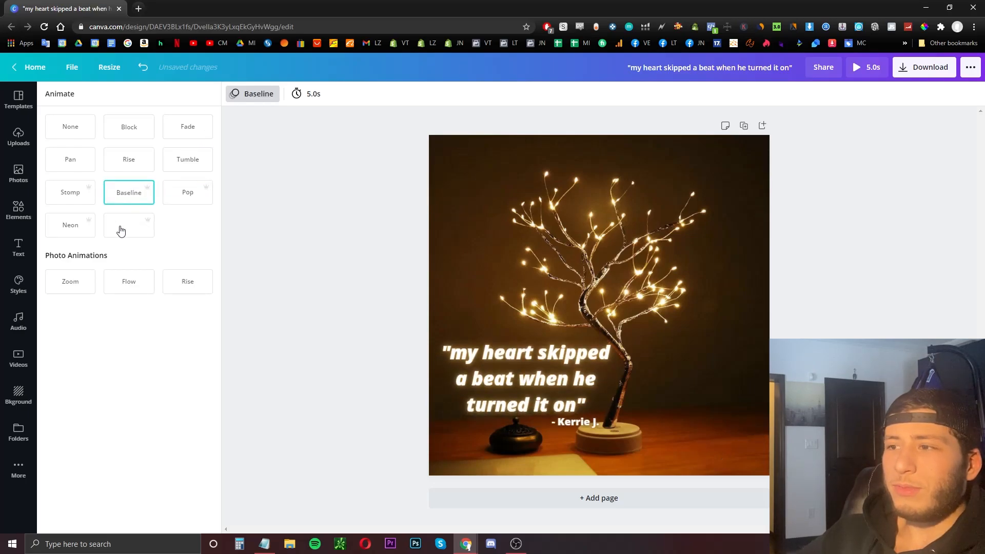
{"action": "left_click", "coordinate": [121, 231]}
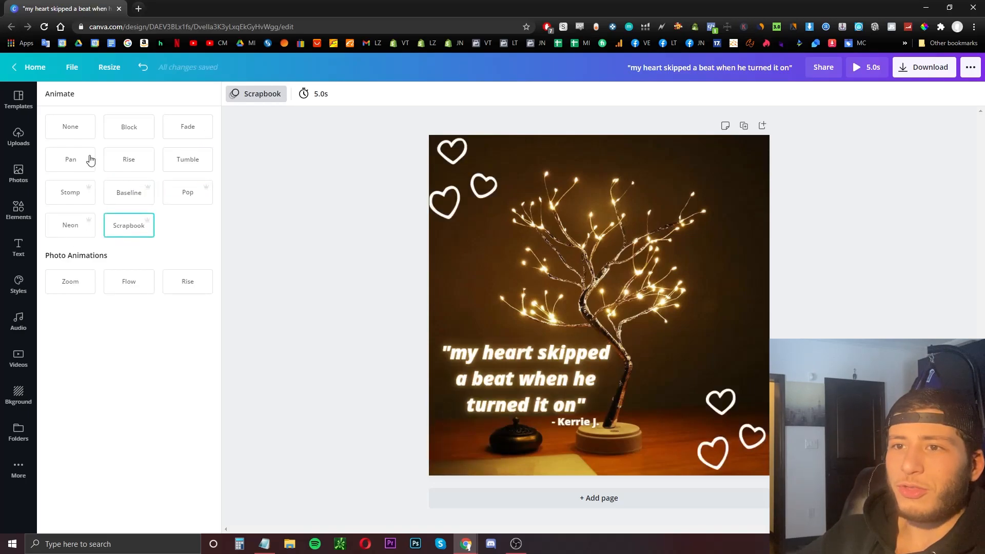
{"action": "left_click", "coordinate": [92, 128]}
{"action": "left_click", "coordinate": [248, 92]}
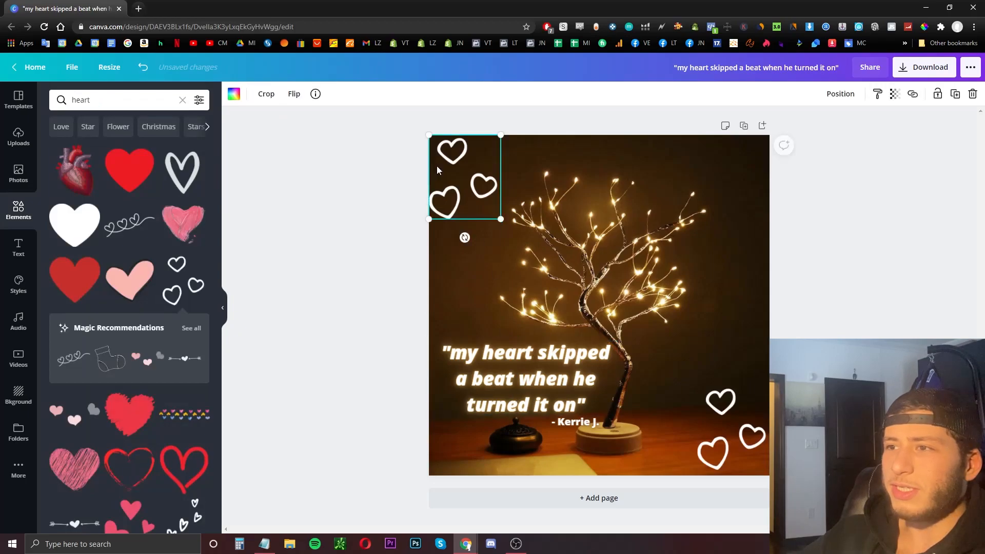
Step: Filter the heart graphics to animated ones only and browse the results
{"action": "left_click", "coordinate": [328, 262]}
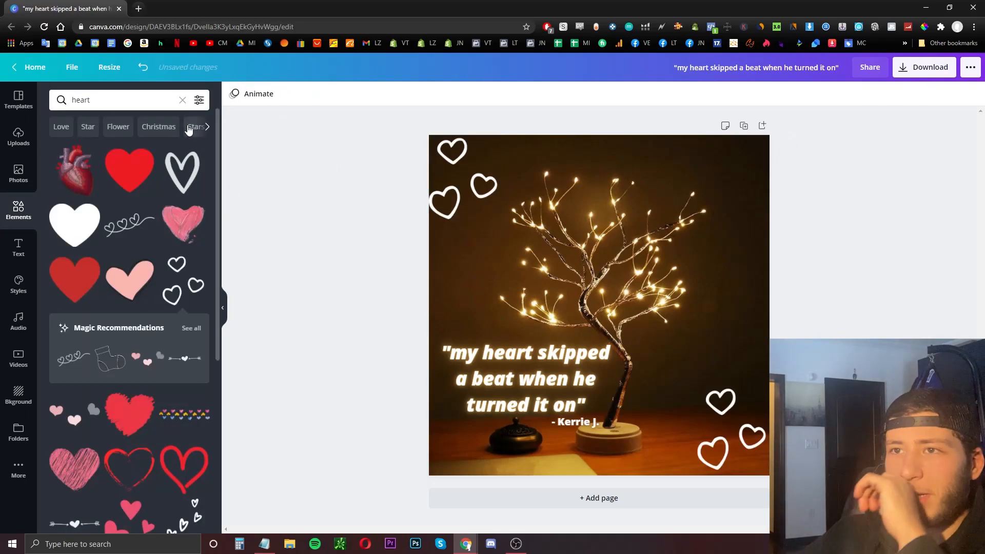
{"action": "left_click", "coordinate": [199, 103]}
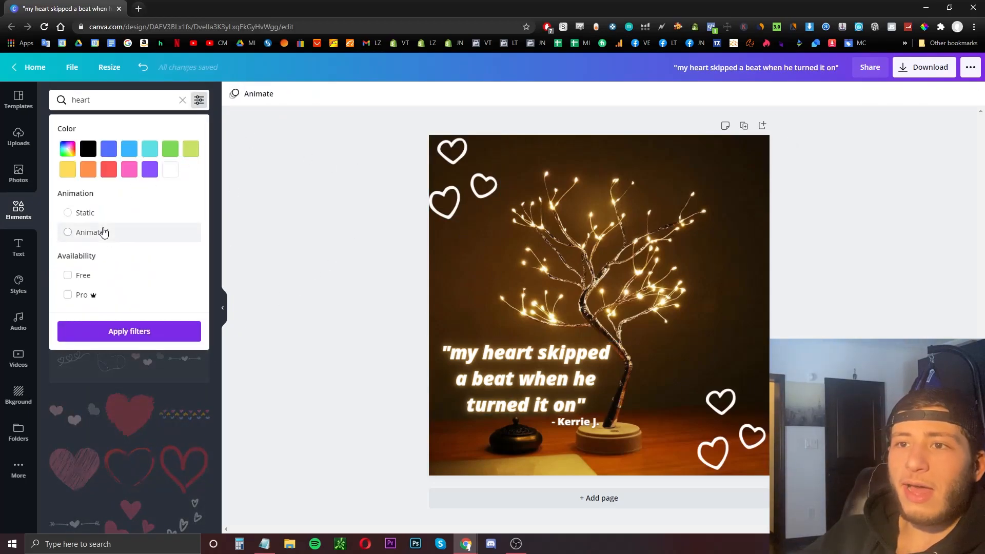
{"action": "left_click", "coordinate": [106, 236]}
{"action": "left_click", "coordinate": [128, 331]}
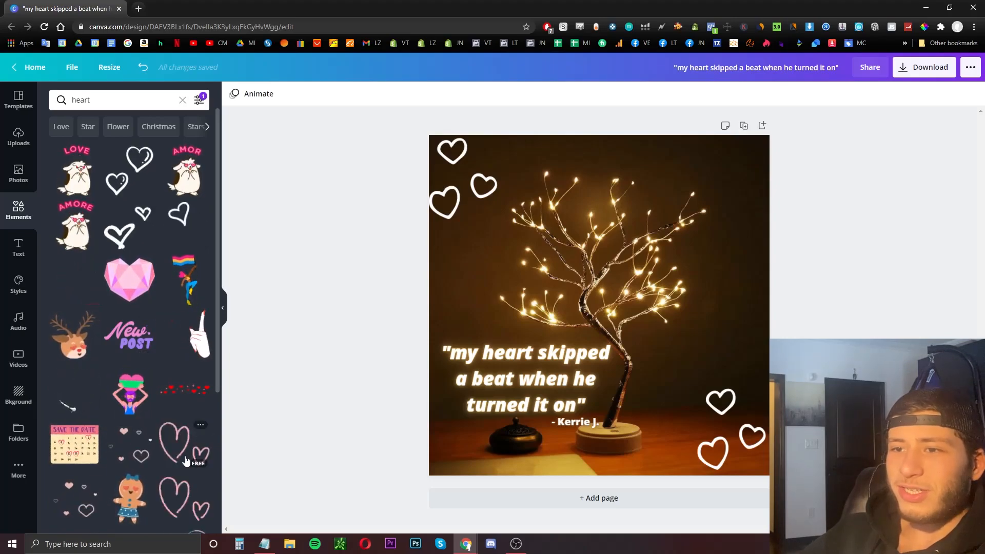
{"action": "scroll", "coordinate": [123, 410], "scroll_direction": "down", "scroll_amount": 2}
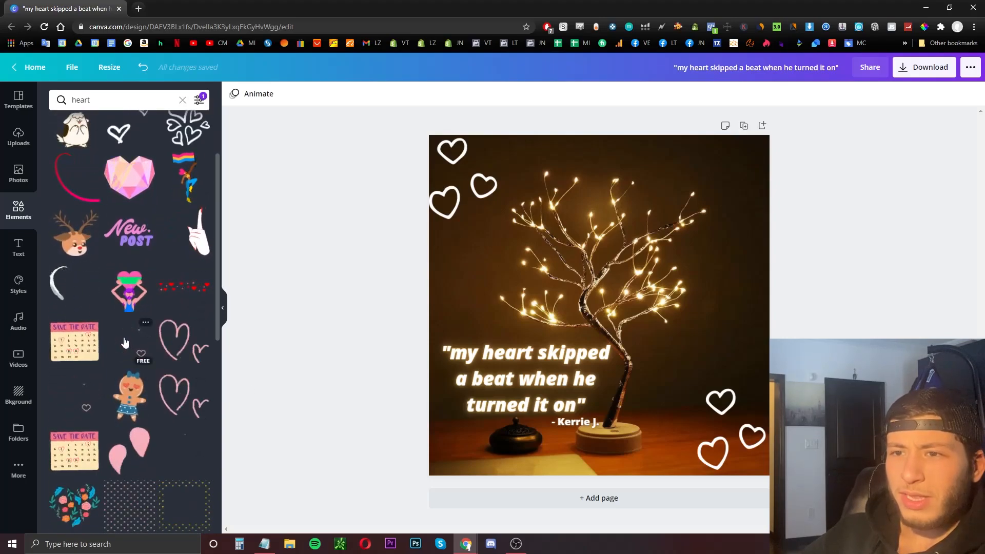
{"action": "scroll", "coordinate": [119, 419], "scroll_direction": "down", "scroll_amount": 2}
{"action": "scroll", "coordinate": [190, 367], "scroll_direction": "down", "scroll_amount": 1}
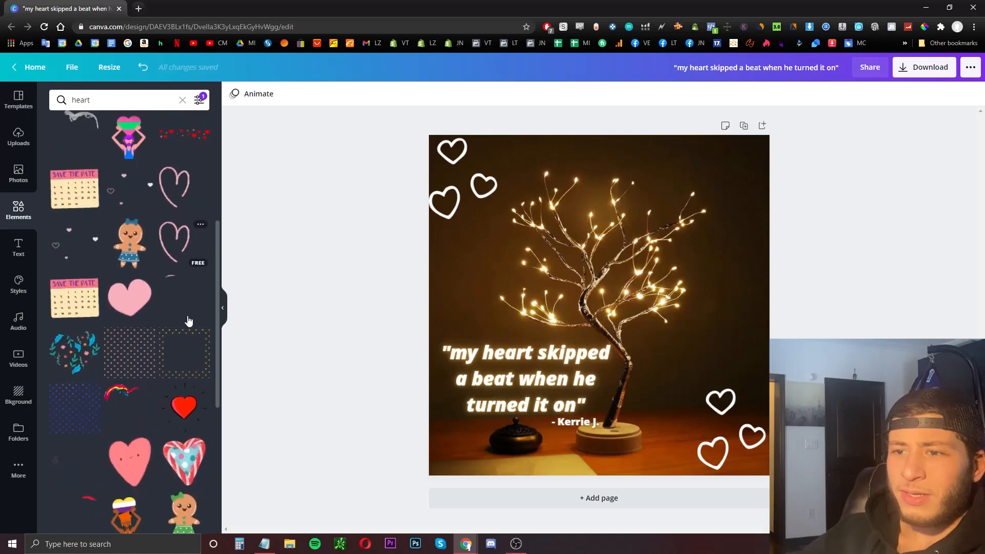
{"action": "scroll", "coordinate": [169, 369], "scroll_direction": "down", "scroll_amount": 1}
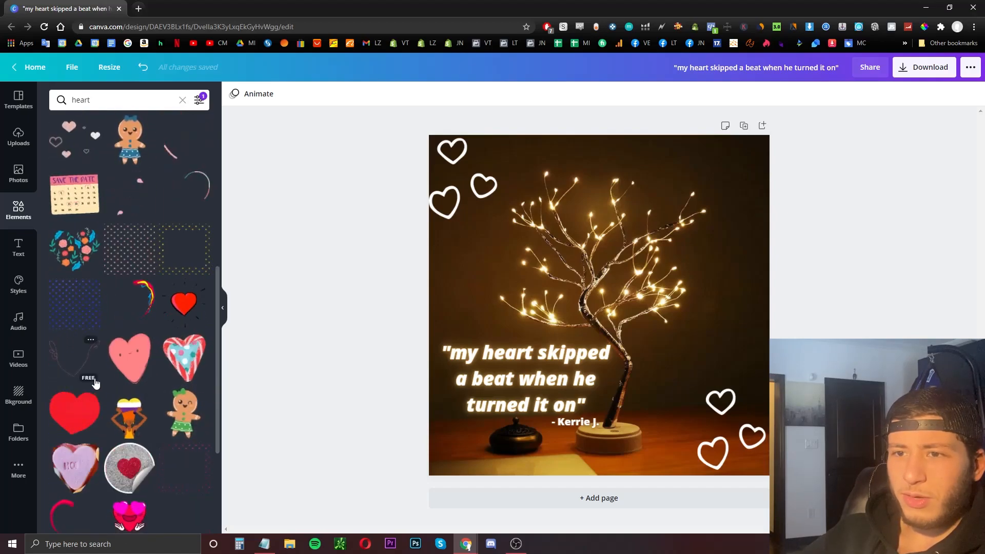
{"action": "scroll", "coordinate": [151, 295], "scroll_direction": "up", "scroll_amount": 7}
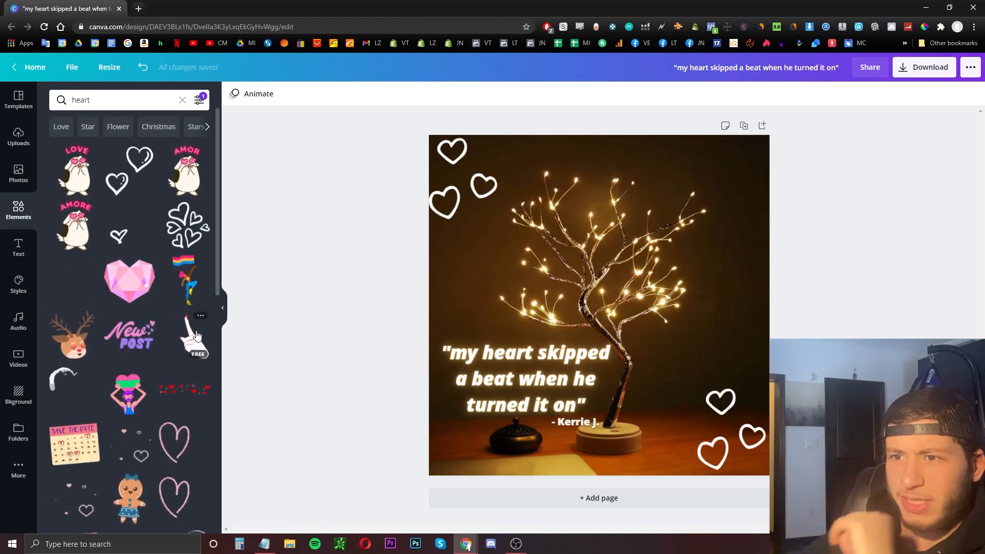
Step: Replace the static white hearts in the image's lower-right corner with a shrunken animated group of small pink and white hearts
{"action": "left_click", "coordinate": [131, 445]}
{"action": "left_click_drag", "start_coordinate": [463, 206], "coordinate": [638, 330]}
{"action": "left_click_drag", "start_coordinate": [695, 376], "coordinate": [711, 434]}
{"action": "left_click", "coordinate": [729, 447]}
{"action": "key", "text": "Delete"}
{"action": "left_click", "coordinate": [708, 360]}
{"action": "left_click", "coordinate": [464, 177]}
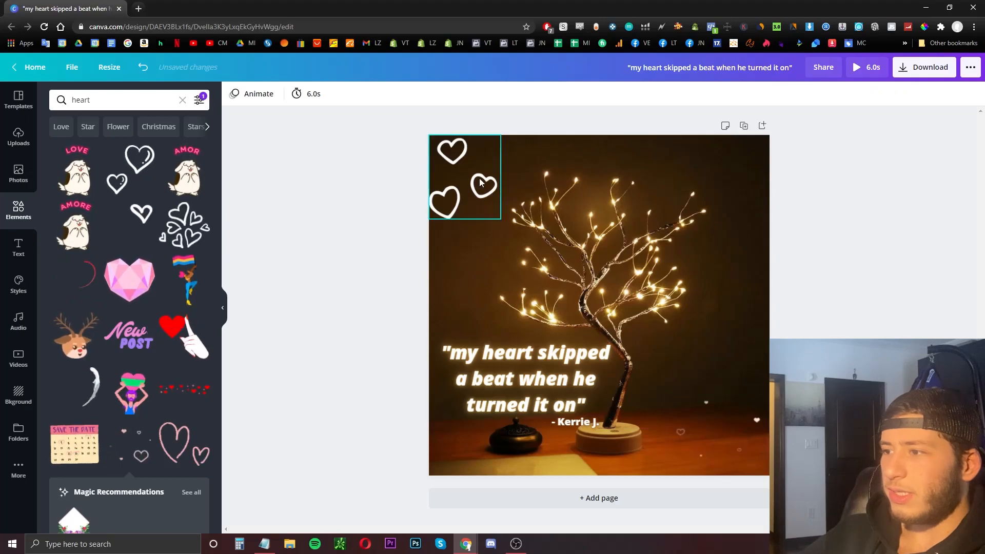
Step: Replace the upper-left hearts with the animated pair of white outlined hearts, flipped horizontally and shrunk into the corner
{"action": "left_click", "coordinate": [126, 173]}
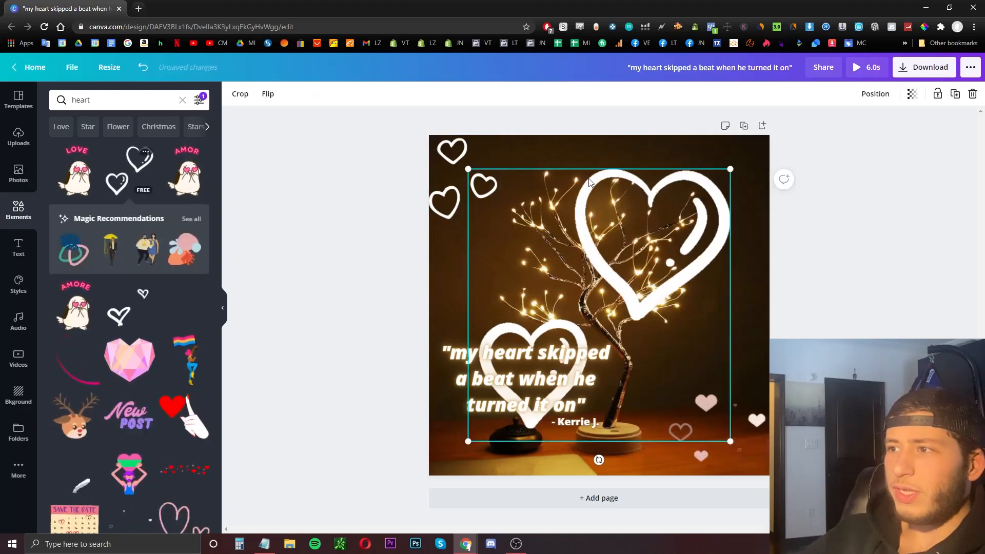
{"action": "left_click", "coordinate": [268, 93]}
{"action": "left_click", "coordinate": [292, 121]}
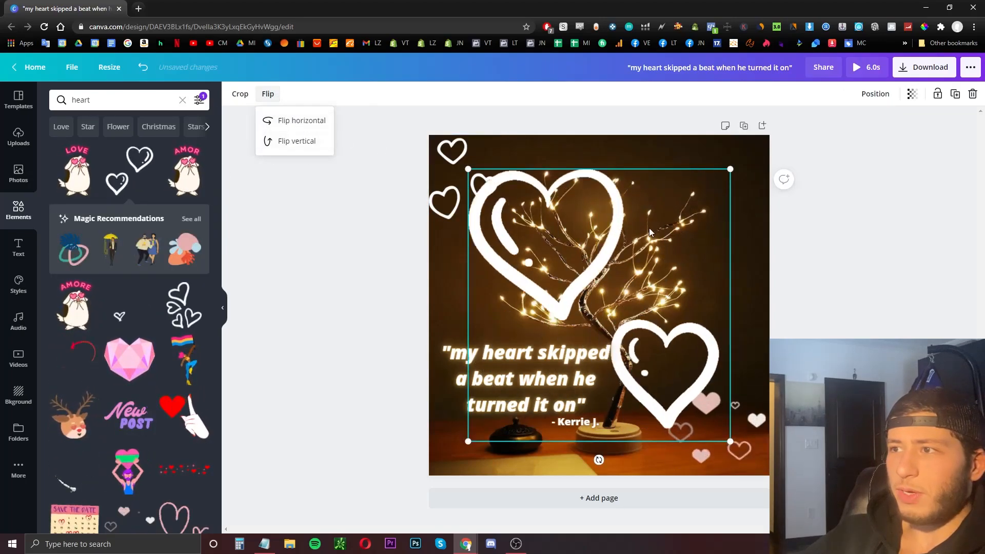
{"action": "left_click", "coordinate": [456, 161]}
{"action": "left_click", "coordinate": [573, 213]}
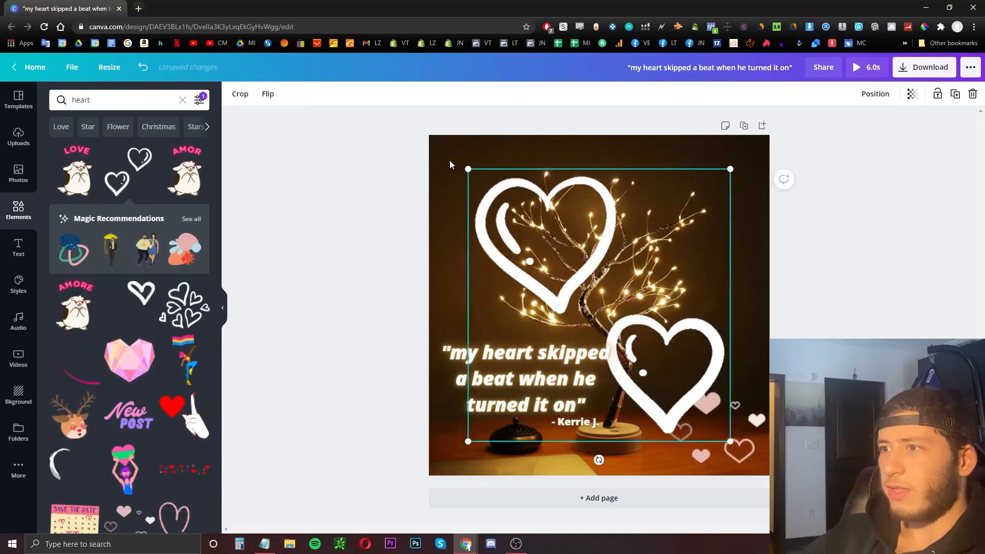
{"action": "mouse_move", "coordinate": [461, 167]}
{"action": "left_mouse_down"}
{"action": "mouse_move", "coordinate": [645, 358]}
{"action": "mouse_move", "coordinate": [464, 159]}
{"action": "mouse_move", "coordinate": [456, 168]}
{"action": "left_mouse_up"}
{"action": "left_click_drag", "start_coordinate": [429, 136], "coordinate": [459, 163]}
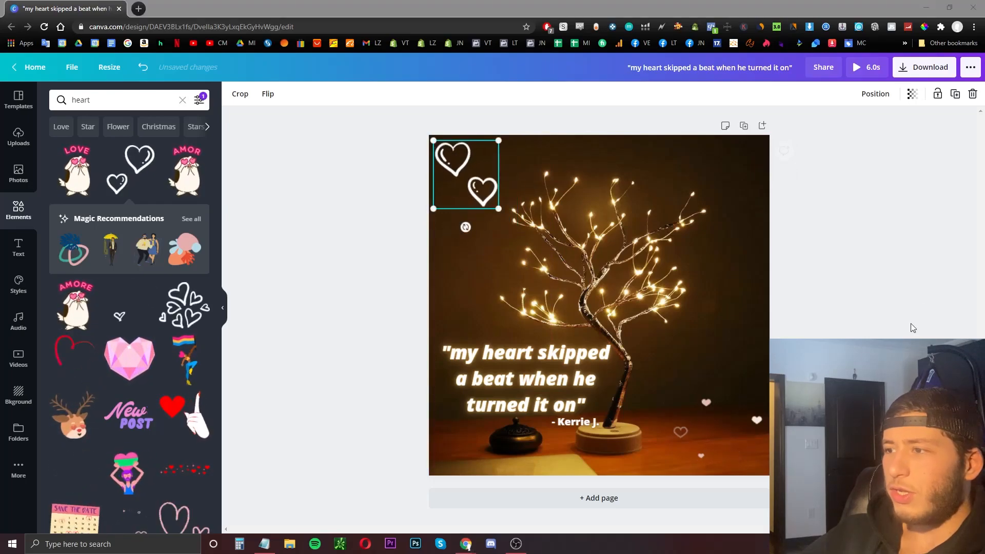
{"action": "left_click", "coordinate": [818, 205]}
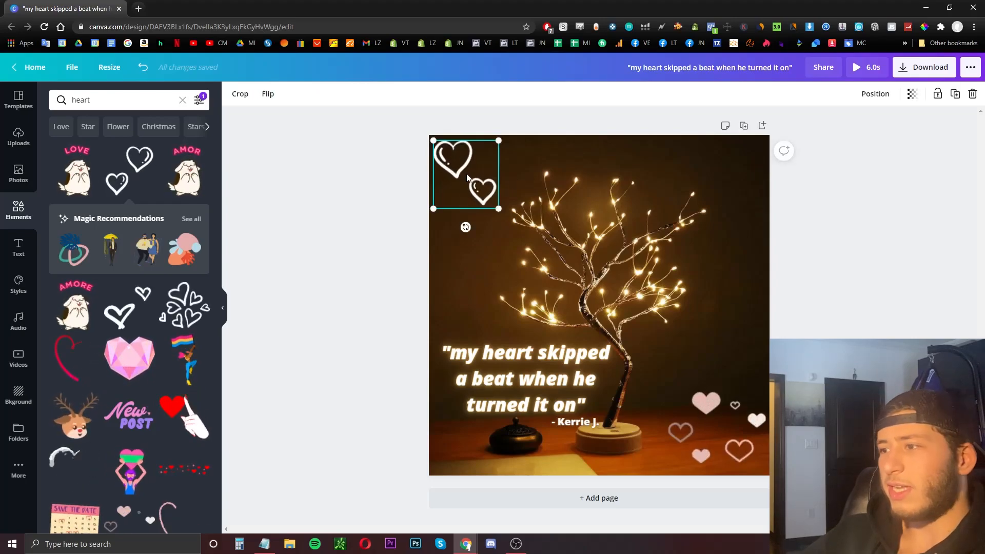
Step: Delete the animated pink hearts and move the animated white heart pair into the image's lower-right corner
{"action": "left_click", "coordinate": [715, 427]}
{"action": "key", "text": "Delete"}
{"action": "left_click_drag", "start_coordinate": [475, 180], "coordinate": [744, 444]}
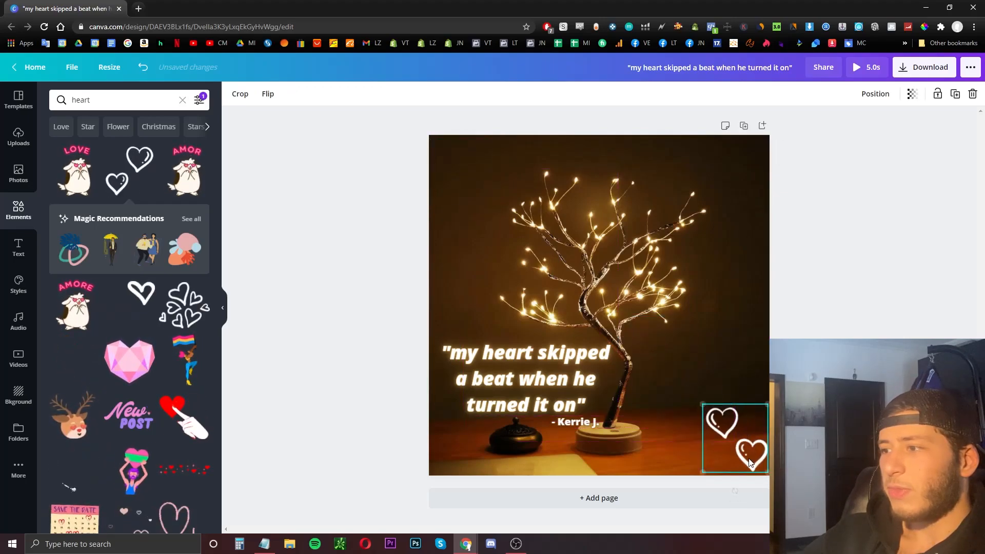
{"action": "left_click", "coordinate": [802, 446]}
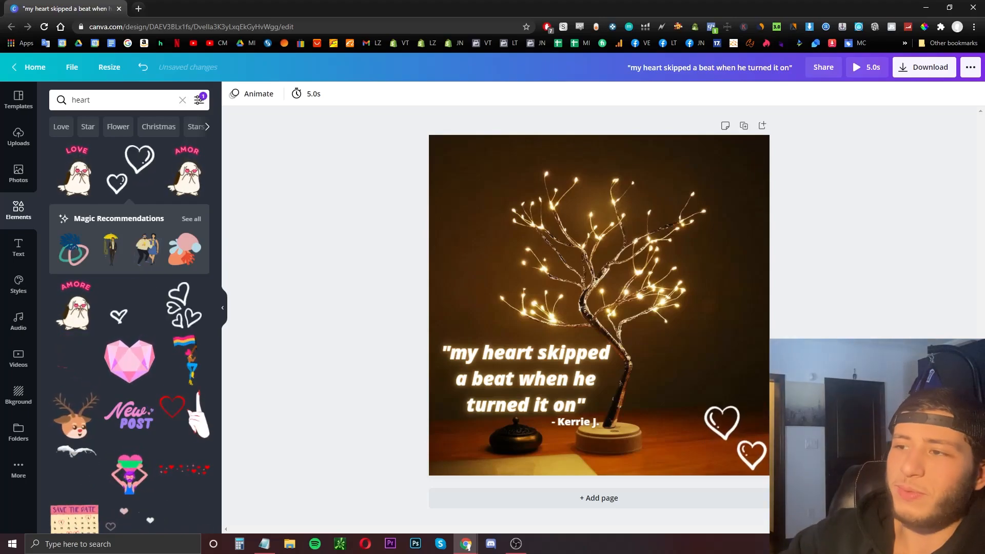
Step: Try the white heart pair just above the quote and undo the move
{"action": "left_click_drag", "start_coordinate": [718, 452], "coordinate": [485, 307]}
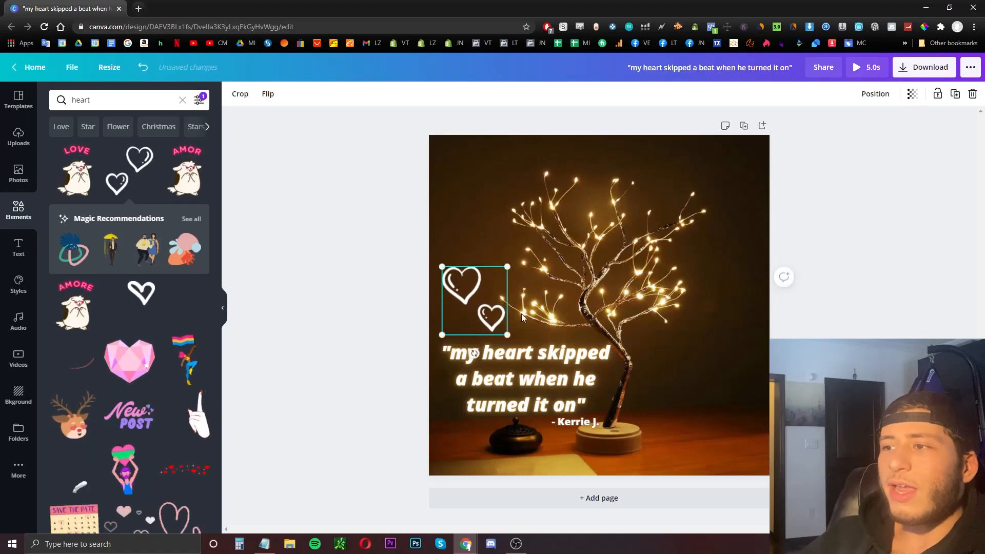
{"action": "key", "text": "ctrl+z"}
{"action": "left_click_drag", "start_coordinate": [721, 437], "coordinate": [732, 443]}
{"action": "left_click", "coordinate": [835, 271]}
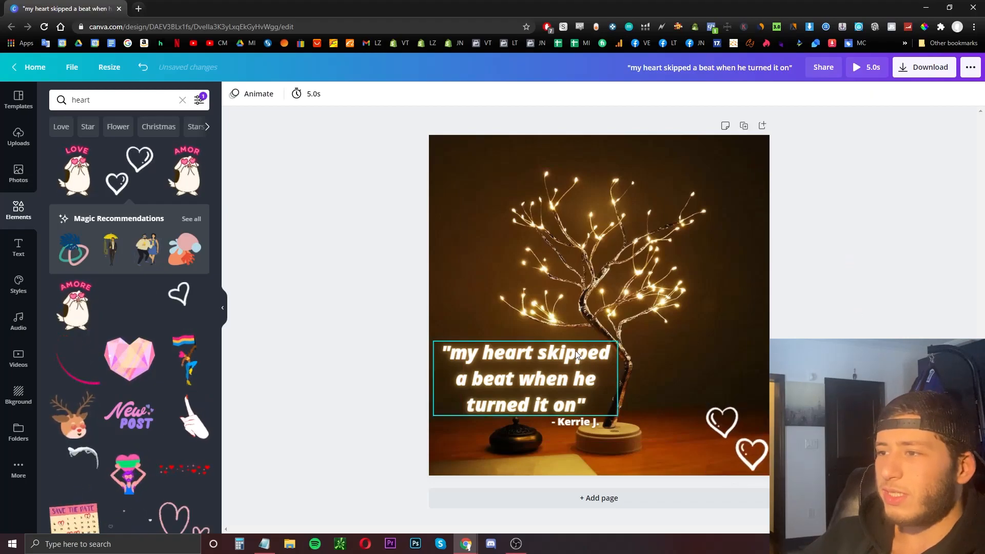
Step: Shrink the quote text to size 37.5 and move the attribution up directly beneath it
{"action": "left_click", "coordinate": [606, 345]}
{"action": "left_click_drag", "start_coordinate": [616, 342], "coordinate": [590, 352]}
{"action": "left_click_drag", "start_coordinate": [540, 379], "coordinate": [544, 367]}
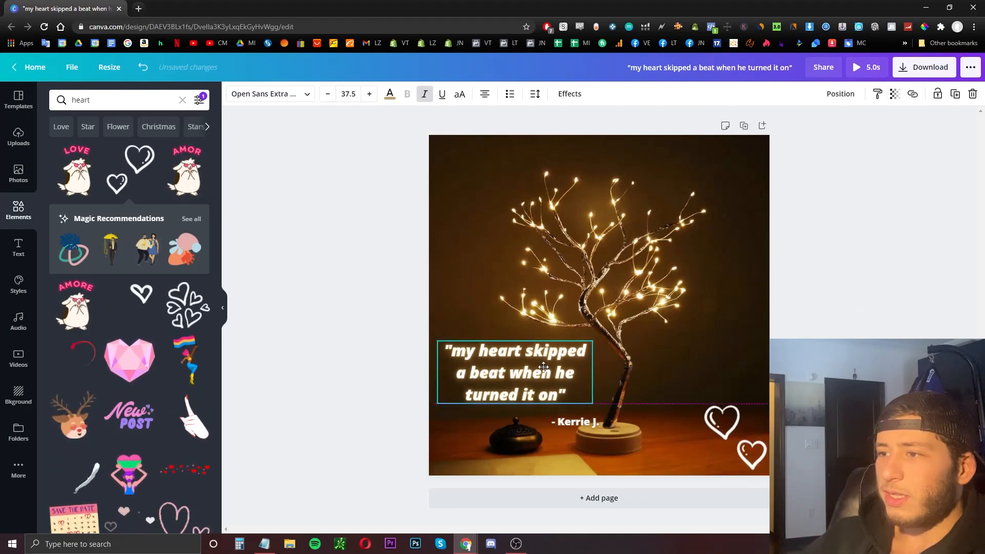
{"action": "mouse_move", "coordinate": [578, 425]}
{"action": "left_mouse_down"}
{"action": "mouse_move", "coordinate": [545, 414]}
{"action": "mouse_move", "coordinate": [573, 413]}
{"action": "left_mouse_up"}
{"action": "left_click", "coordinate": [861, 253]}
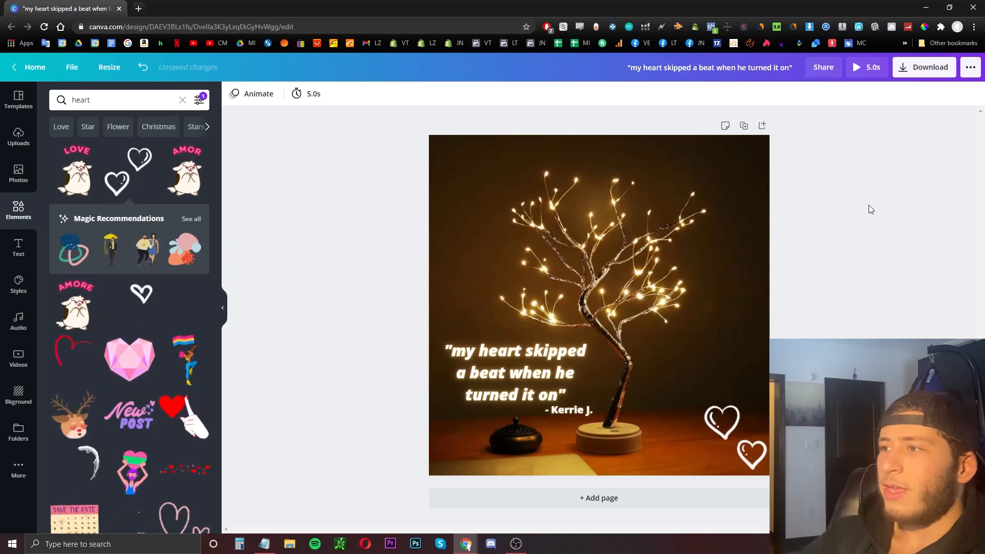
Step: Replace the background photo with the uploaded tree lamp picture showing a bed and nightstand, enlarged to fill the page behind the text and hearts
{"action": "left_click", "coordinate": [657, 207]}
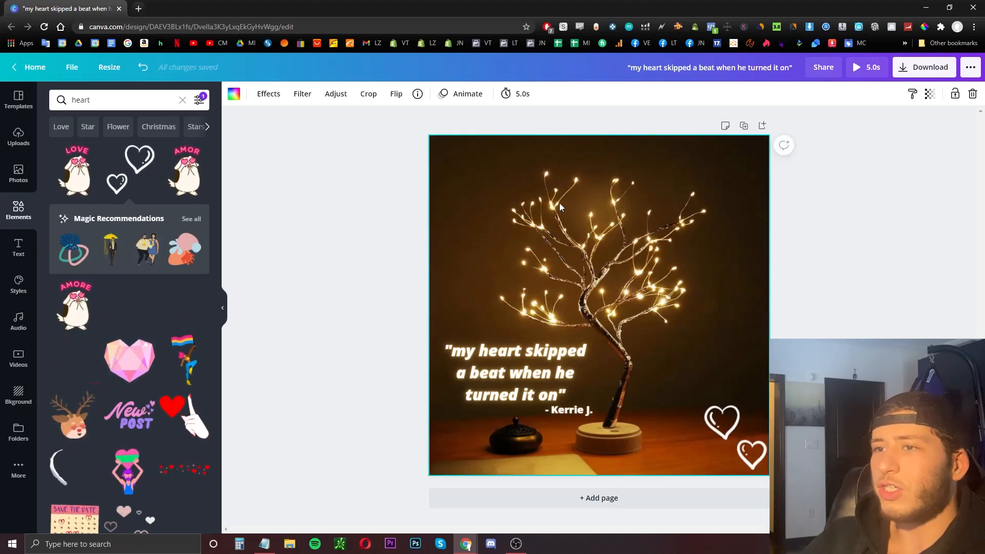
{"action": "key", "text": "Delete"}
{"action": "left_click", "coordinate": [18, 136]}
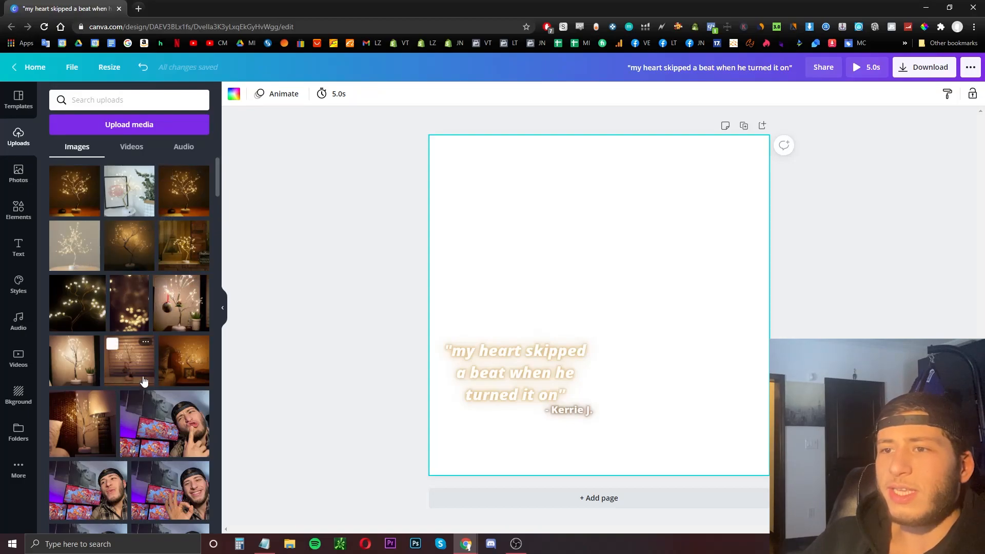
{"action": "left_click", "coordinate": [197, 373]}
{"action": "left_click_drag", "start_coordinate": [595, 229], "coordinate": [563, 205]}
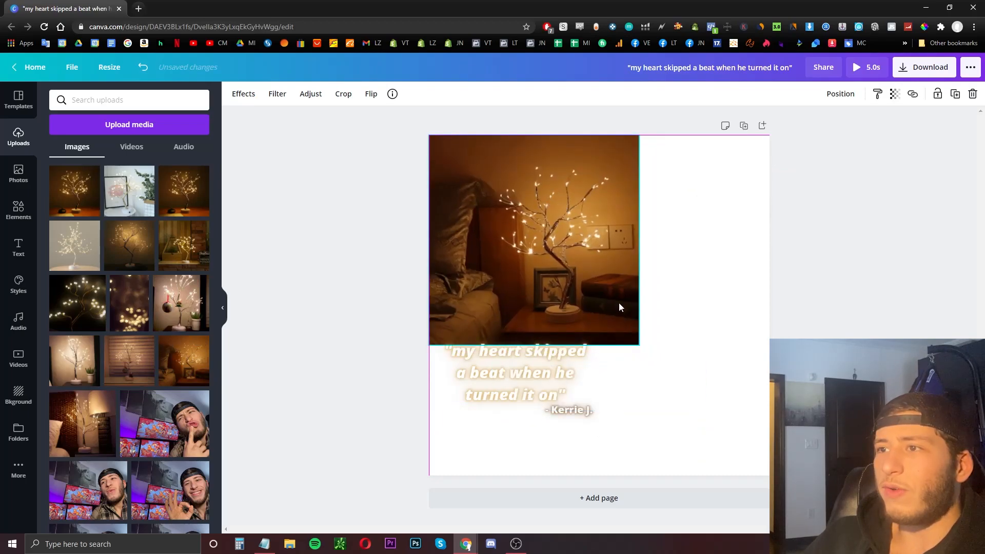
{"action": "left_click_drag", "start_coordinate": [638, 344], "coordinate": [753, 482]}
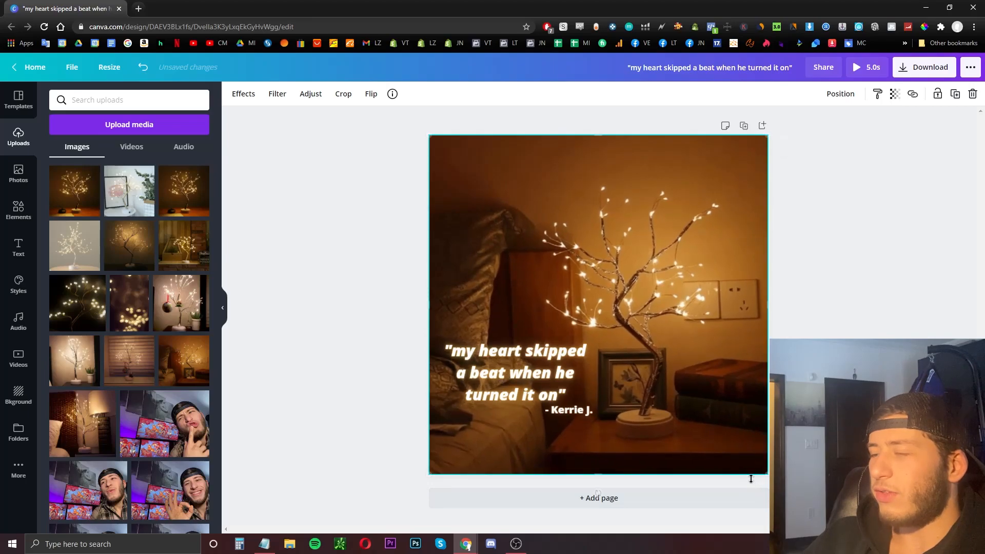
{"action": "right_click", "coordinate": [718, 366]}
{"action": "left_click", "coordinate": [755, 400]}
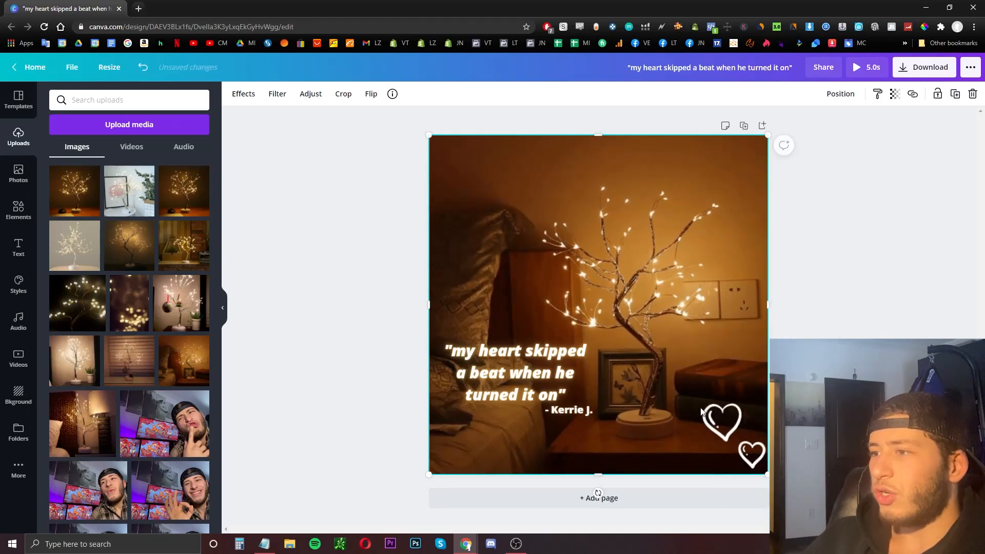
Step: Move the quote and its attribution into the image's upper-left corner
{"action": "left_click", "coordinate": [528, 368]}
{"action": "left_click_drag", "start_coordinate": [528, 368], "coordinate": [518, 169]}
{"action": "left_click_drag", "start_coordinate": [573, 415], "coordinate": [535, 217]}
{"action": "left_click", "coordinate": [796, 180]}
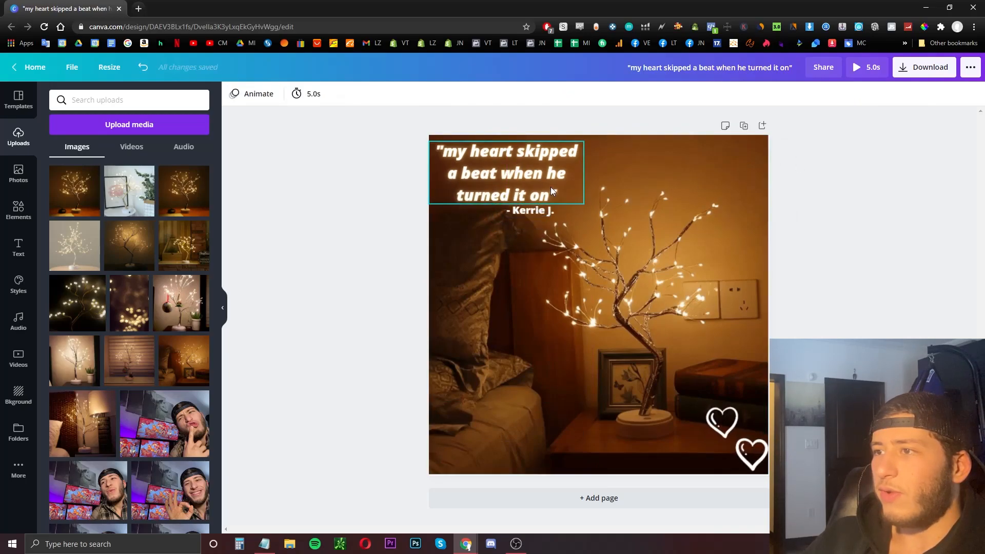
{"action": "left_click", "coordinate": [531, 209]}
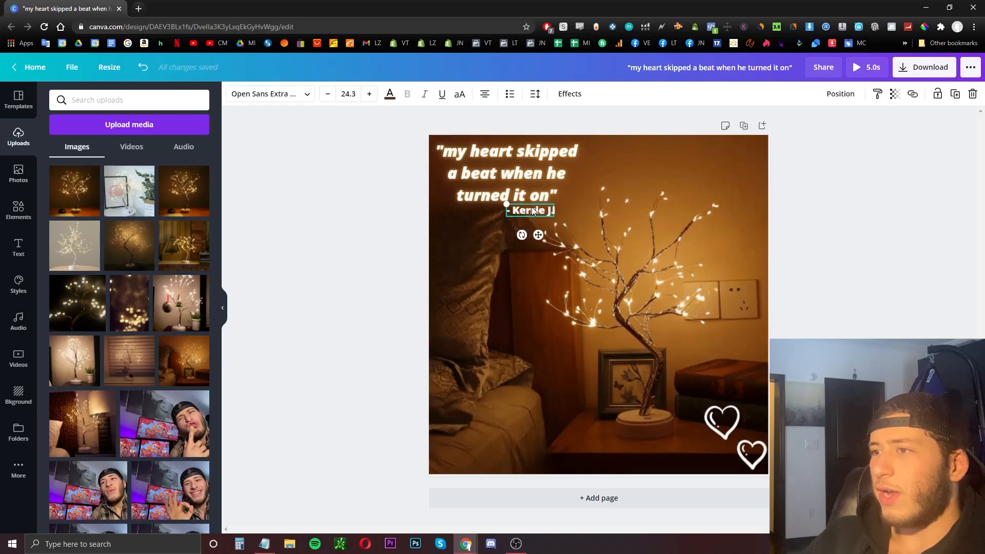
{"action": "left_click", "coordinate": [859, 255]}
{"action": "left_click", "coordinate": [745, 445]}
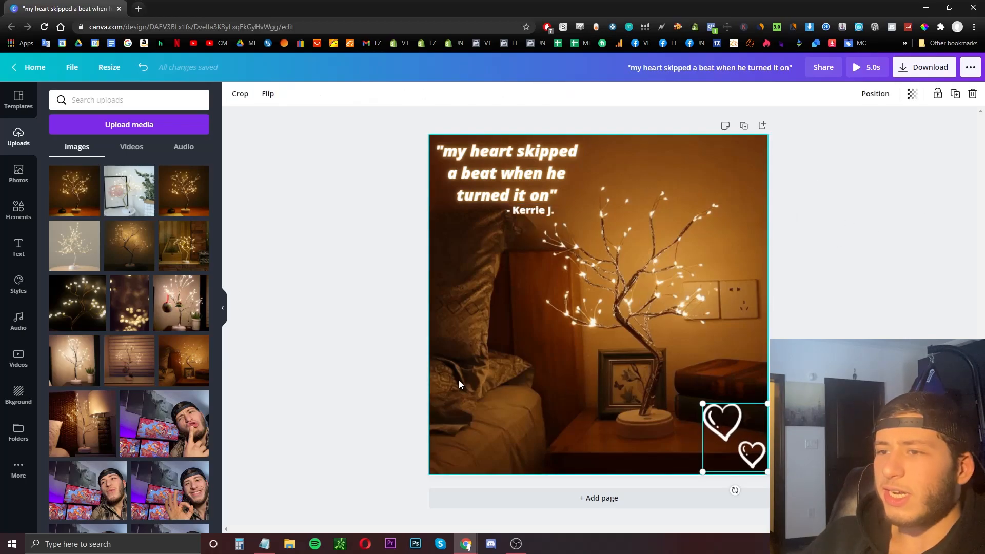
{"action": "left_click", "coordinate": [399, 361]}
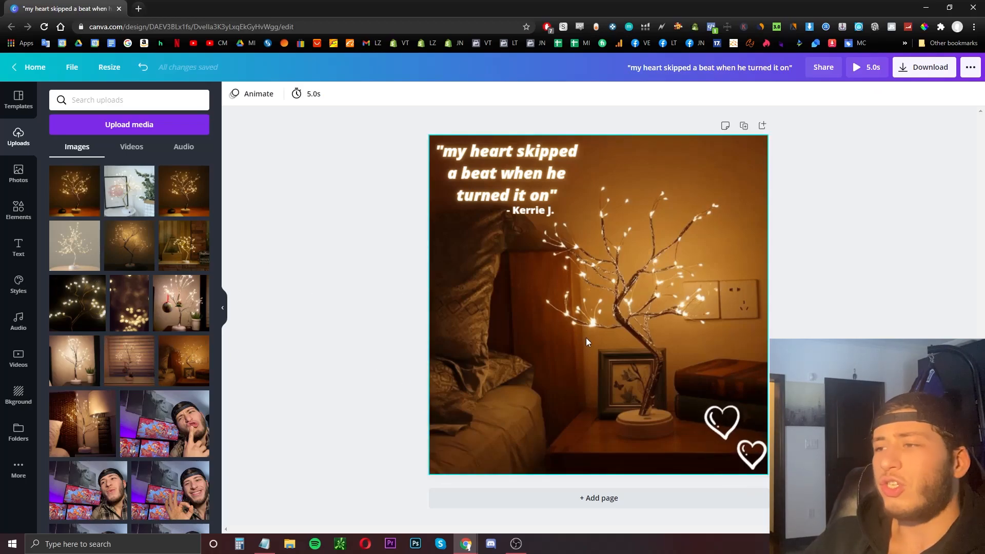
{"action": "left_click", "coordinate": [597, 322]}
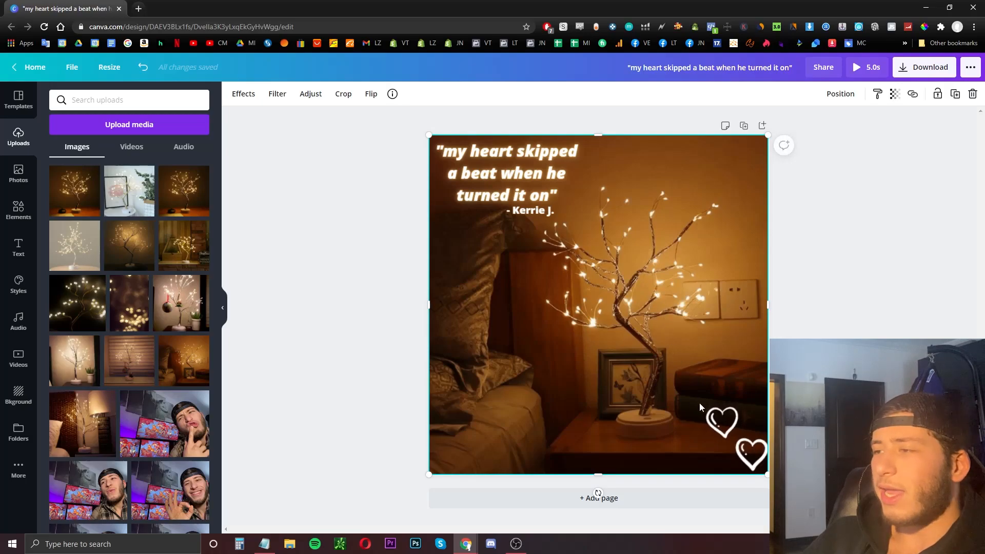
{"action": "left_click", "coordinate": [368, 255]}
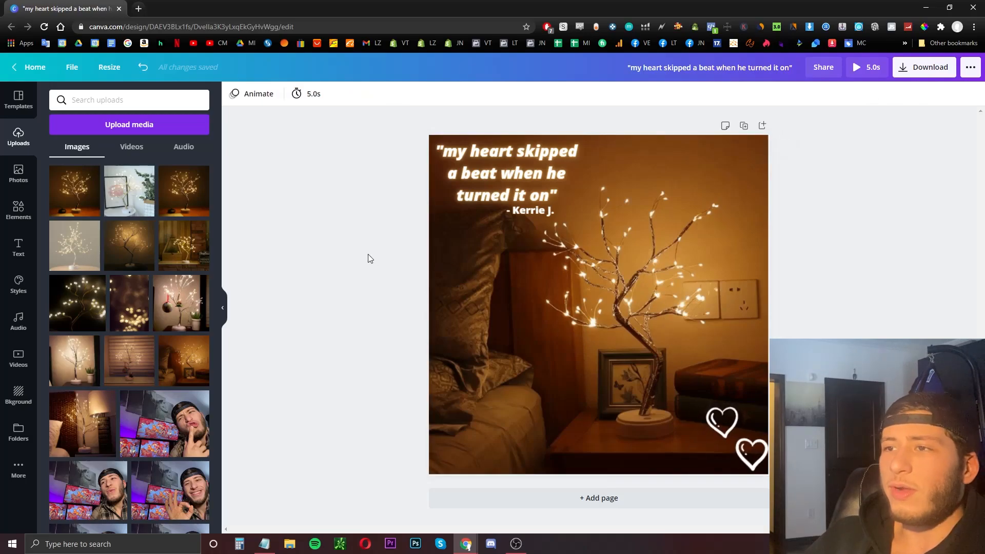